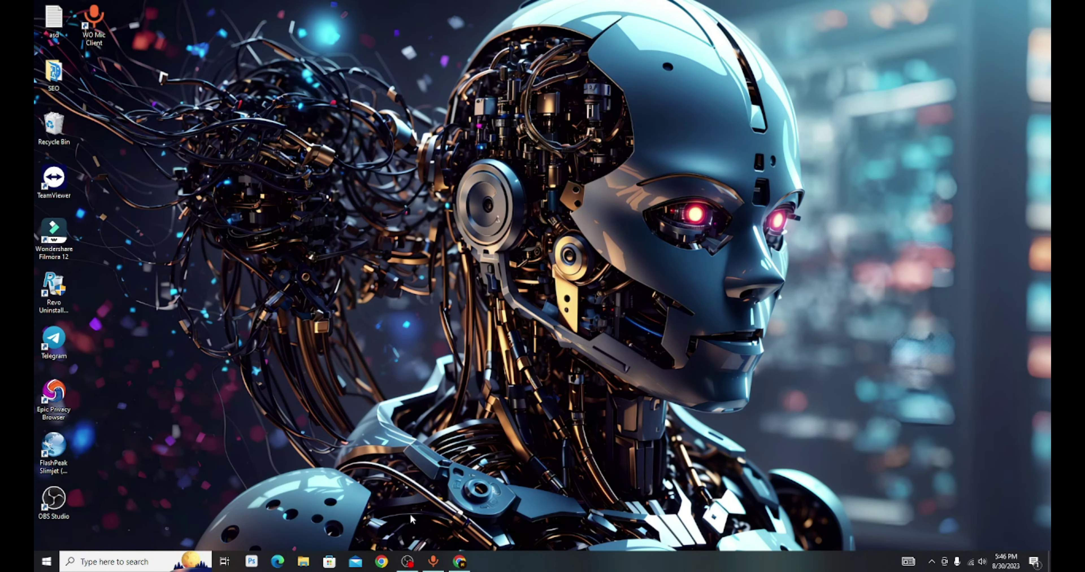
Step: Find the lion image in Downloads and check its file properties
{"action": "key", "text": "super+e"}
{"action": "left_click", "coordinate": [77, 87]}
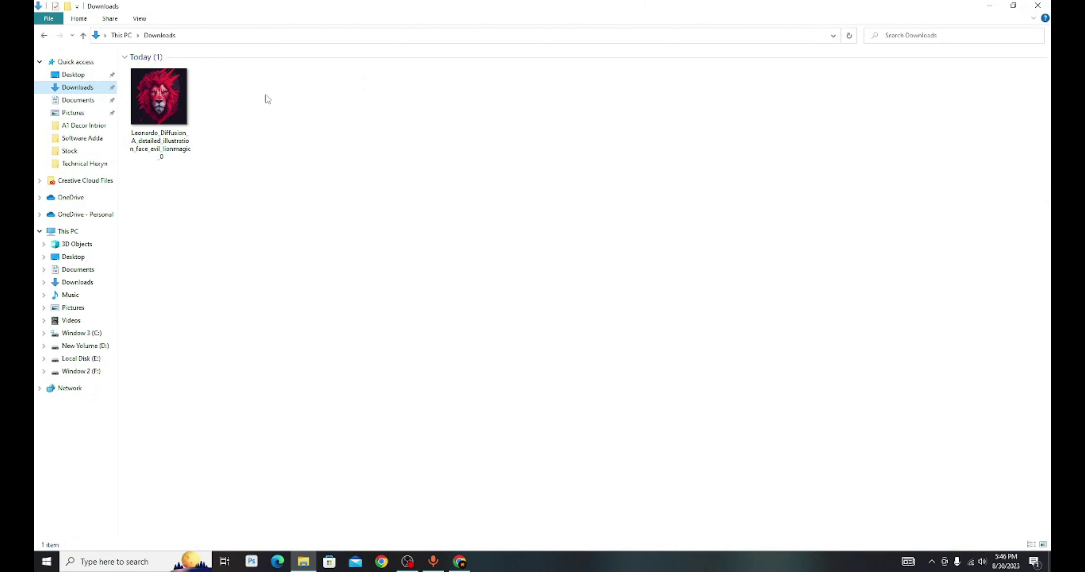
{"action": "left_click", "coordinate": [163, 100]}
{"action": "right_click", "coordinate": [163, 100]}
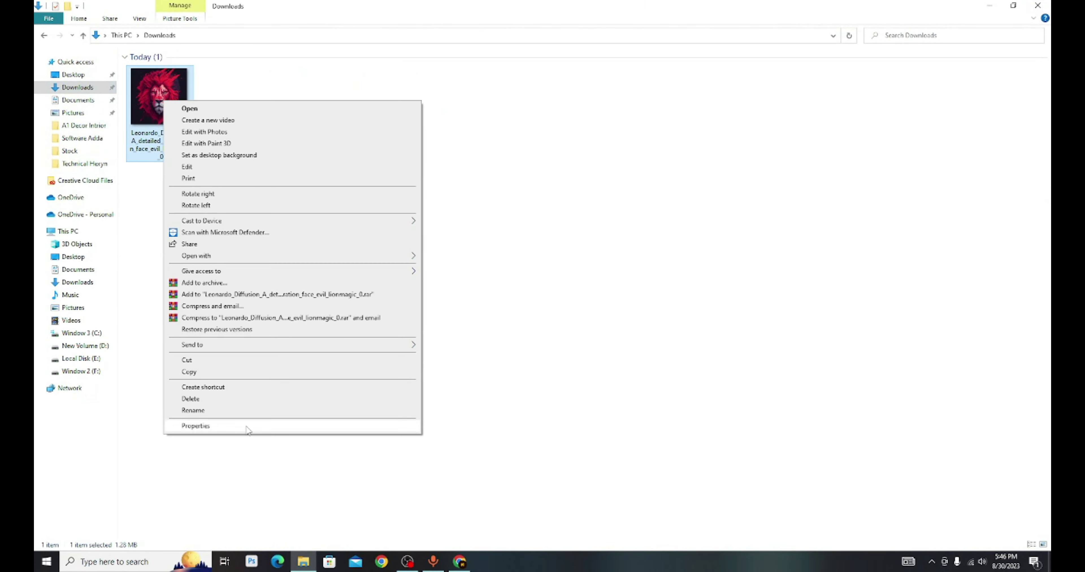
{"action": "left_click", "coordinate": [196, 426]}
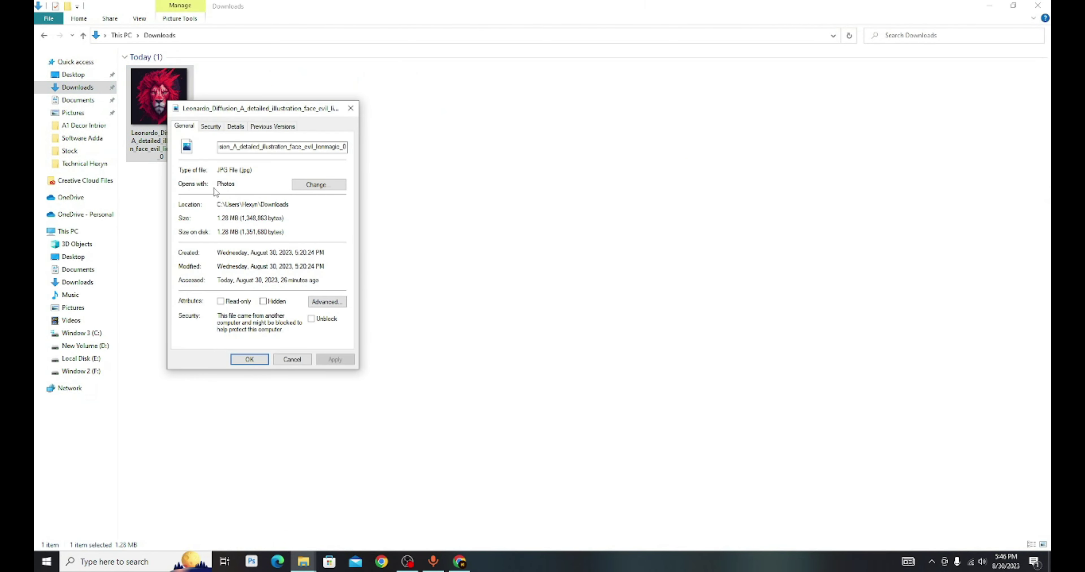
{"action": "left_click", "coordinate": [292, 359]}
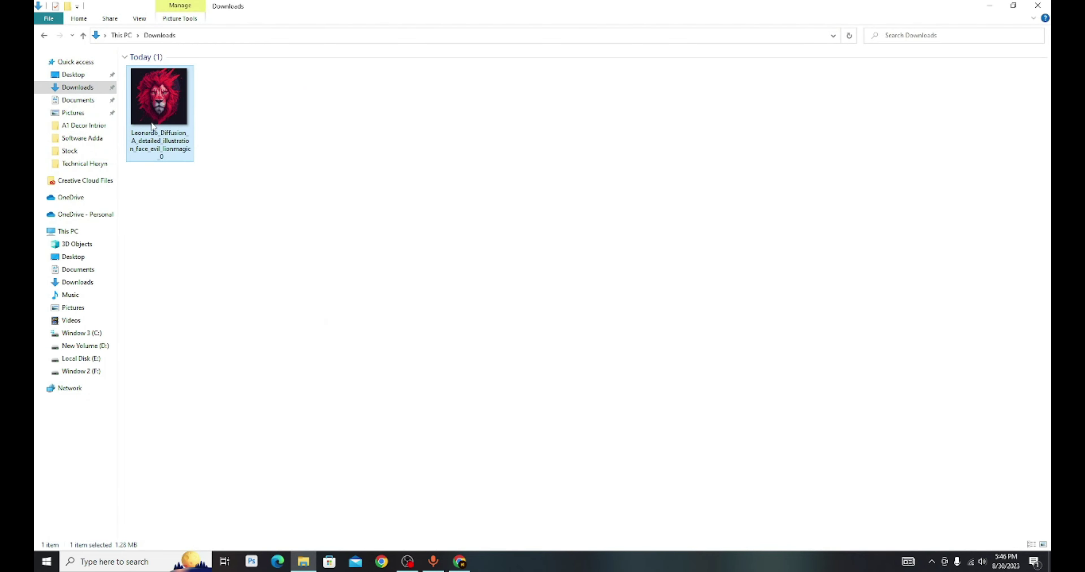
{"action": "right_click", "coordinate": [151, 122]}
{"action": "left_click", "coordinate": [236, 449]}
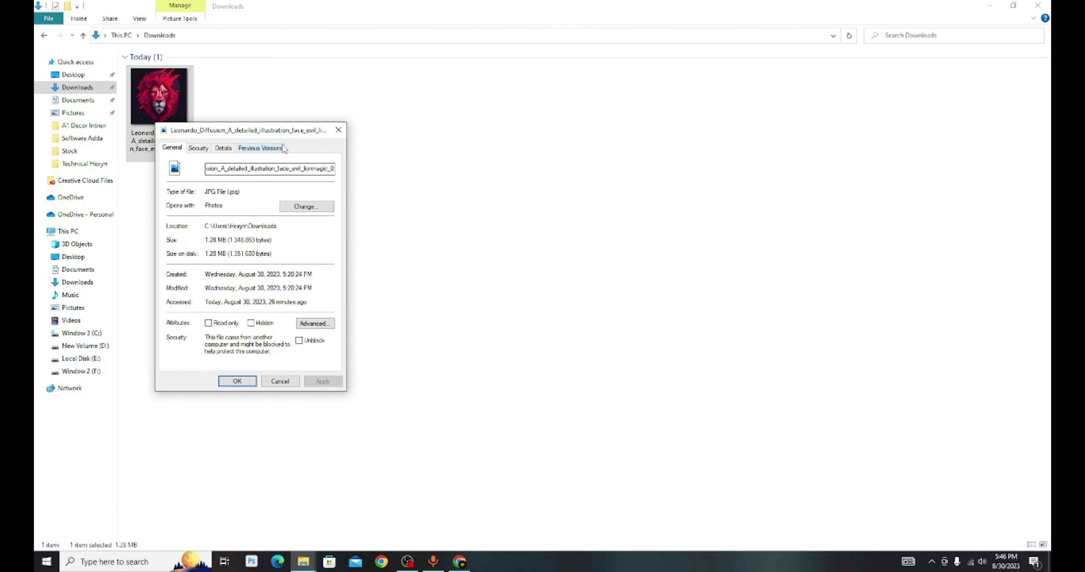
{"action": "left_click", "coordinate": [337, 130]}
Step: Open the lion image in Paint to check its size, then close Paint unchanged
{"action": "right_click", "coordinate": [194, 125]}
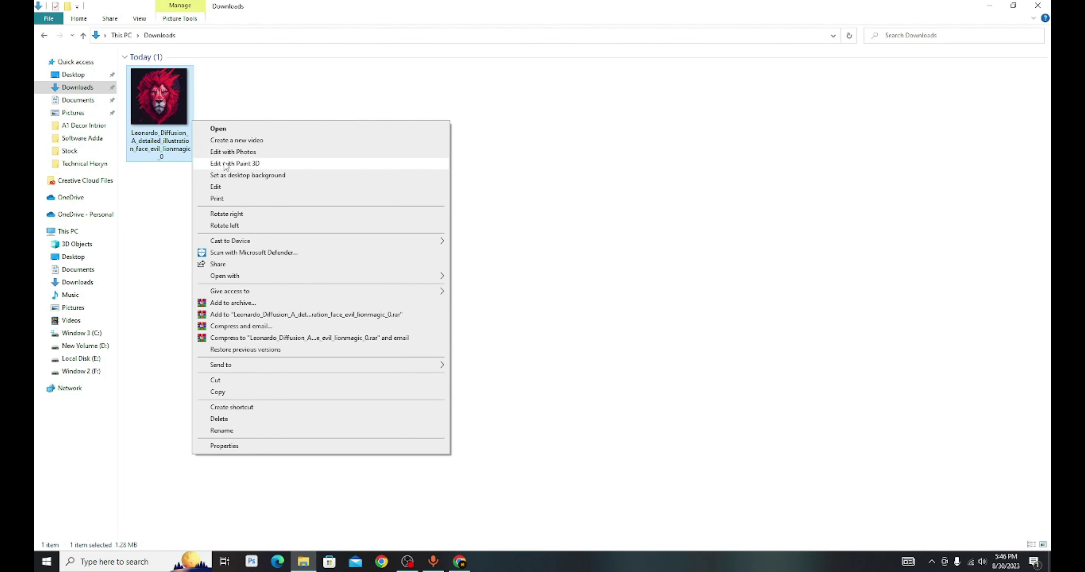
{"action": "left_click", "coordinate": [226, 187]}
{"action": "left_click", "coordinate": [163, 76]}
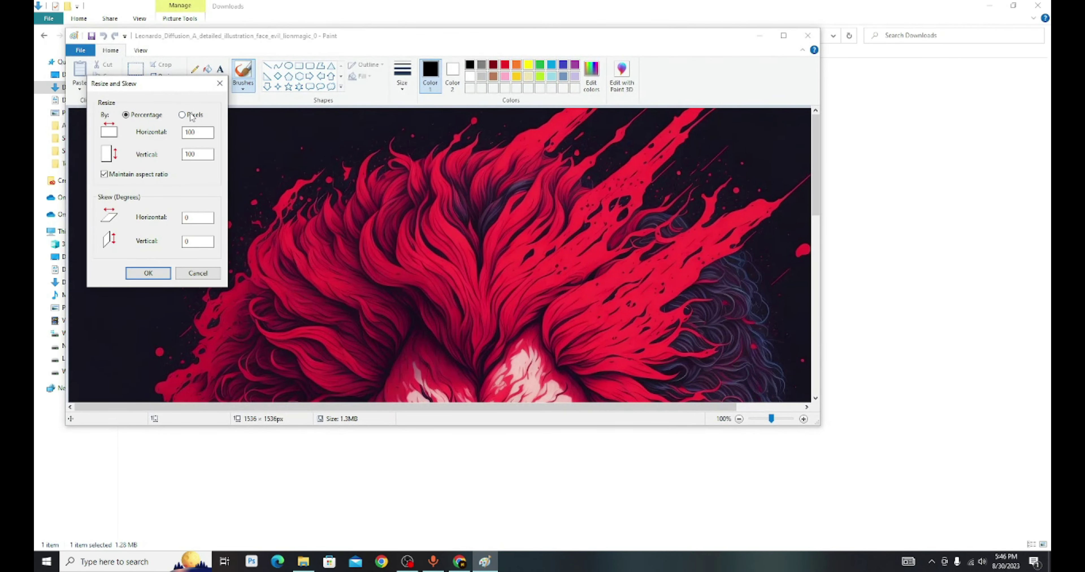
{"action": "double_click", "coordinate": [197, 132]}
{"action": "left_click", "coordinate": [202, 274]}
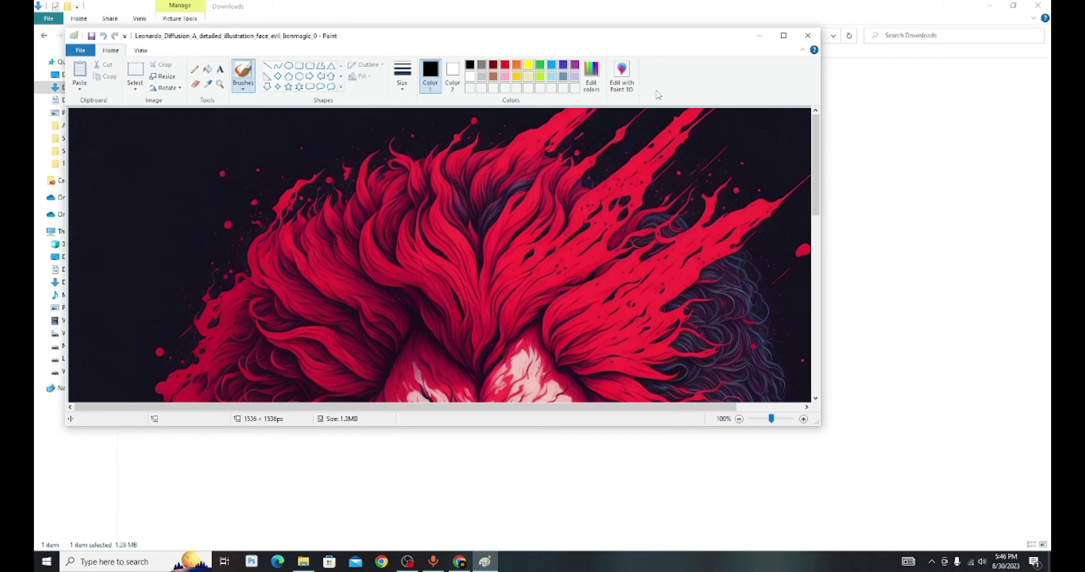
{"action": "left_click", "coordinate": [808, 36]}
Step: Bring back the upscale.media upload page in Chrome and check its address
{"action": "key", "text": "super+d"}
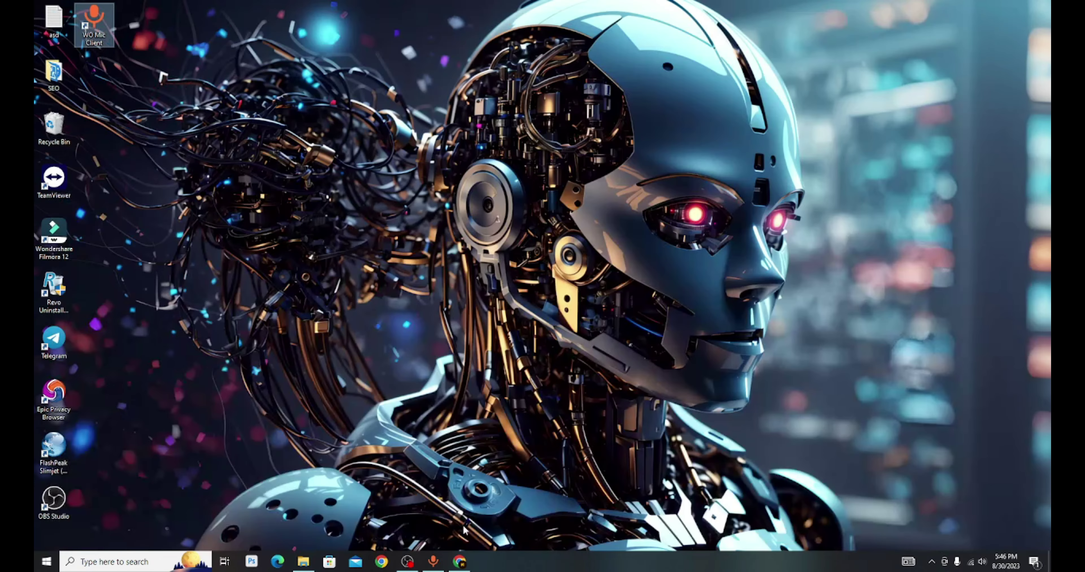
{"action": "left_click", "coordinate": [469, 556]}
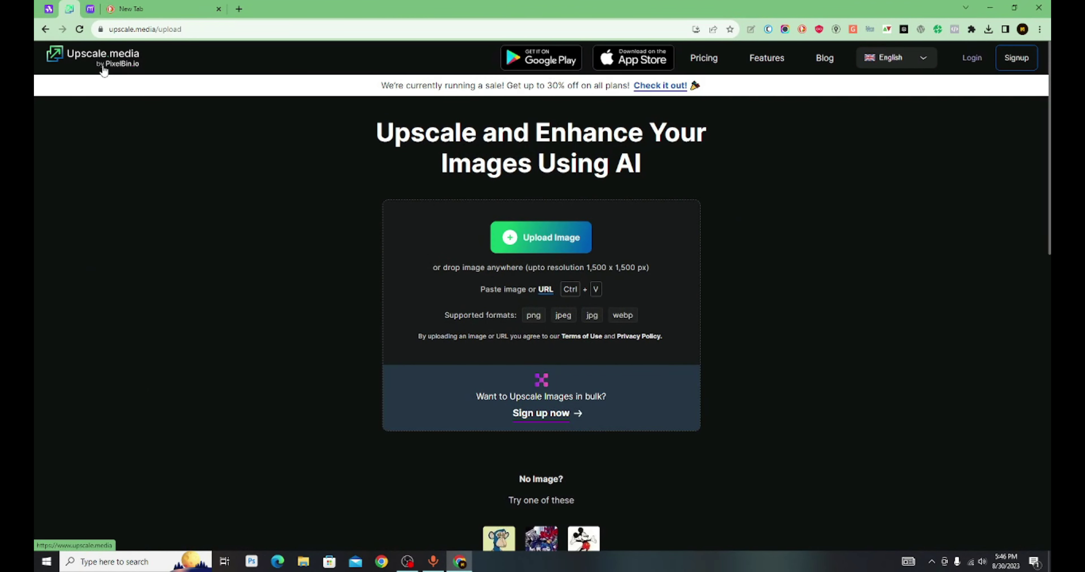
{"action": "left_click", "coordinate": [195, 29]}
{"action": "left_click", "coordinate": [230, 30]}
{"action": "left_click_drag", "start_coordinate": [229, 30], "coordinate": [108, 29]}
{"action": "left_click", "coordinate": [280, 280]}
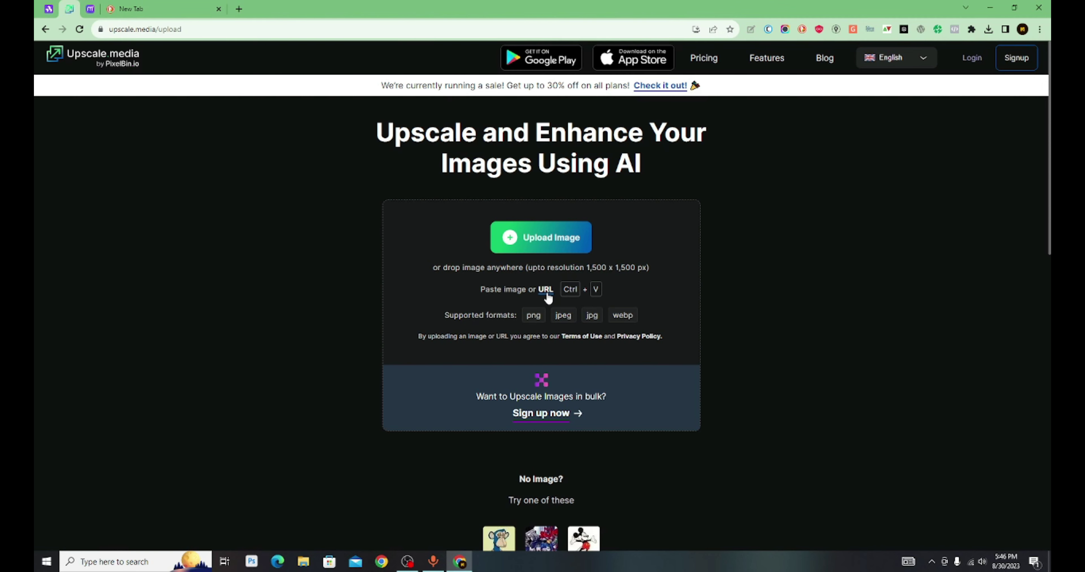
Step: Upload the red lion image and pass the bridge-tile captcha verification
{"action": "left_click", "coordinate": [553, 246]}
{"action": "double_click", "coordinate": [177, 122]}
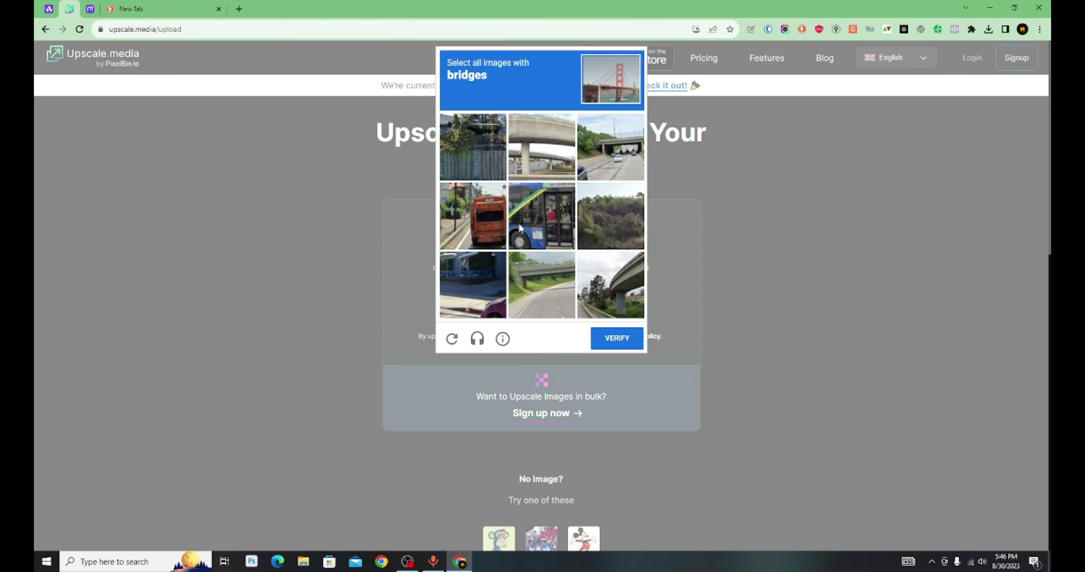
{"action": "left_click", "coordinate": [546, 153]}
{"action": "left_click", "coordinate": [607, 216]}
{"action": "left_click", "coordinate": [616, 307]}
{"action": "left_click", "coordinate": [564, 297]}
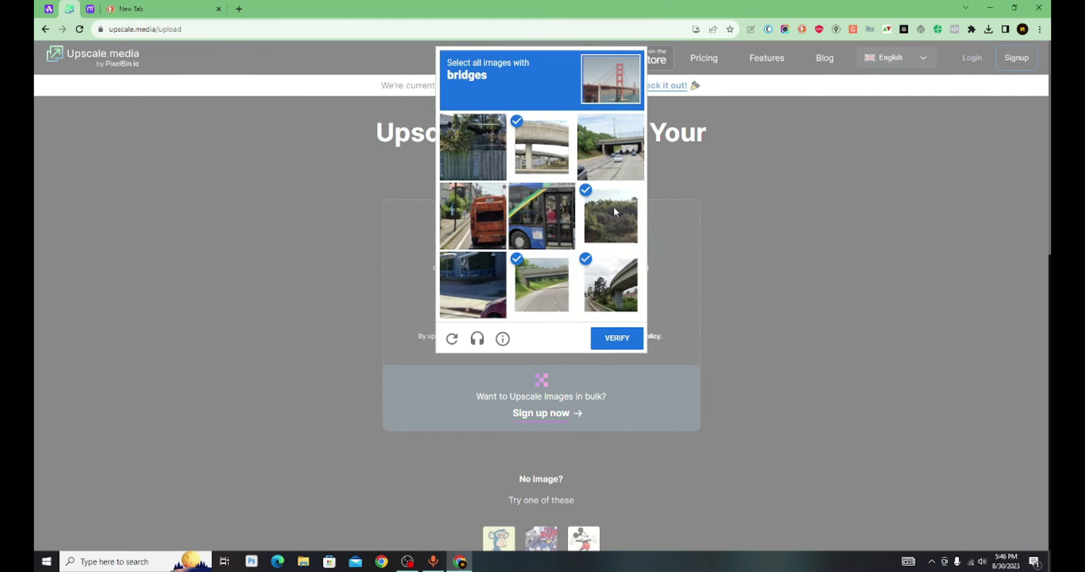
{"action": "left_click", "coordinate": [615, 211]}
{"action": "left_click", "coordinate": [610, 120]}
{"action": "left_click", "coordinate": [616, 338]}
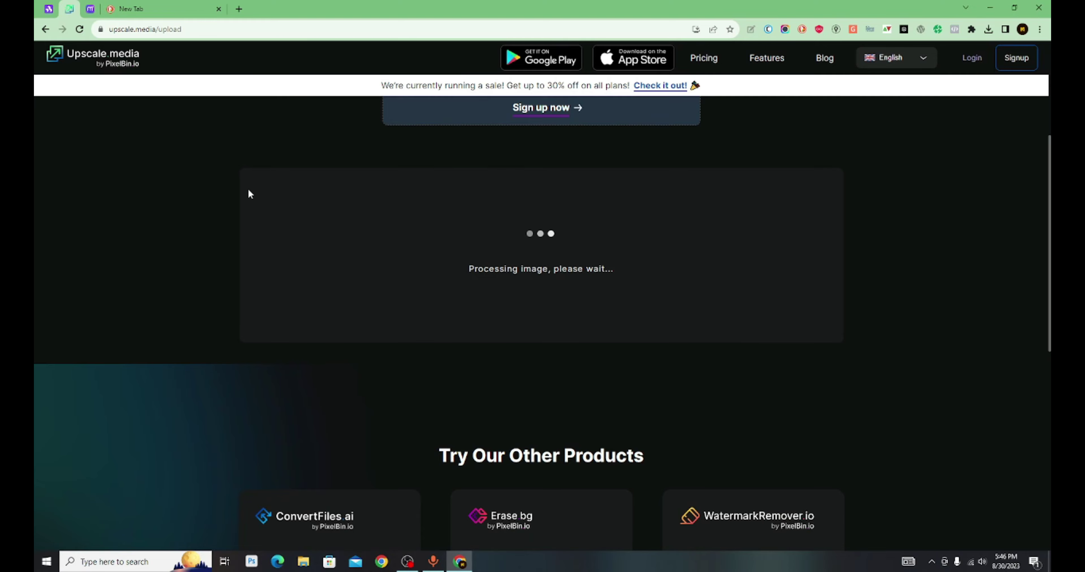
Step: Scroll to the results showing the normal and AI 2x versions at 3072 × 3072
{"action": "scroll", "coordinate": [335, 332], "scroll_direction": "up", "scroll_amount": 2}
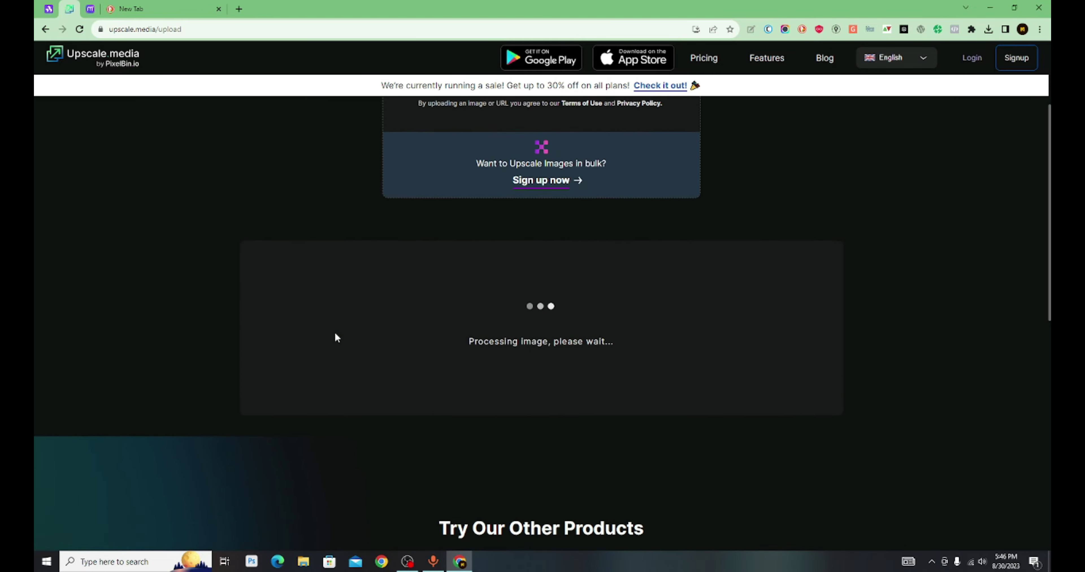
{"action": "scroll", "coordinate": [336, 337], "scroll_direction": "down", "scroll_amount": 4}
{"action": "scroll", "coordinate": [363, 381], "scroll_direction": "down", "scroll_amount": 2}
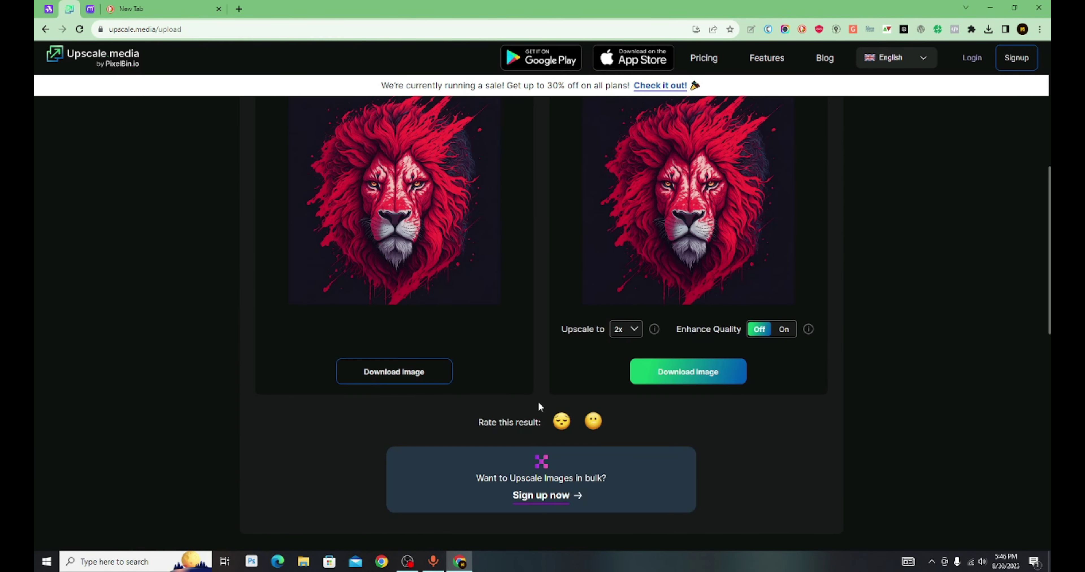
{"action": "scroll", "coordinate": [579, 372], "scroll_direction": "up", "scroll_amount": 1}
{"action": "scroll", "coordinate": [310, 224], "scroll_direction": "up", "scroll_amount": 3}
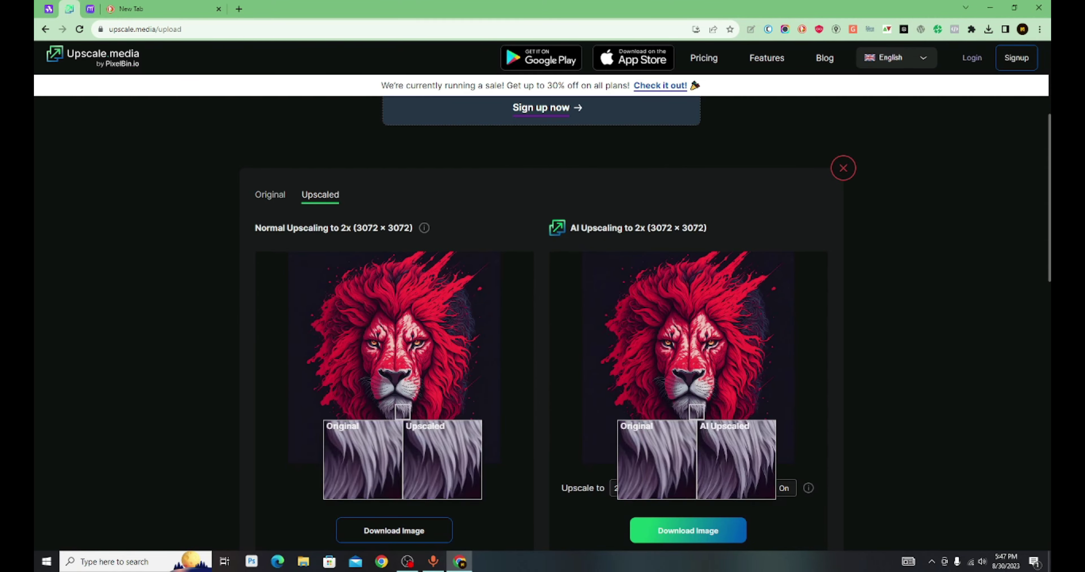
Step: Turn Enhance Quality on at 2x, download the AI-upscaled lion, and show Downloads
{"action": "left_click", "coordinate": [783, 491]}
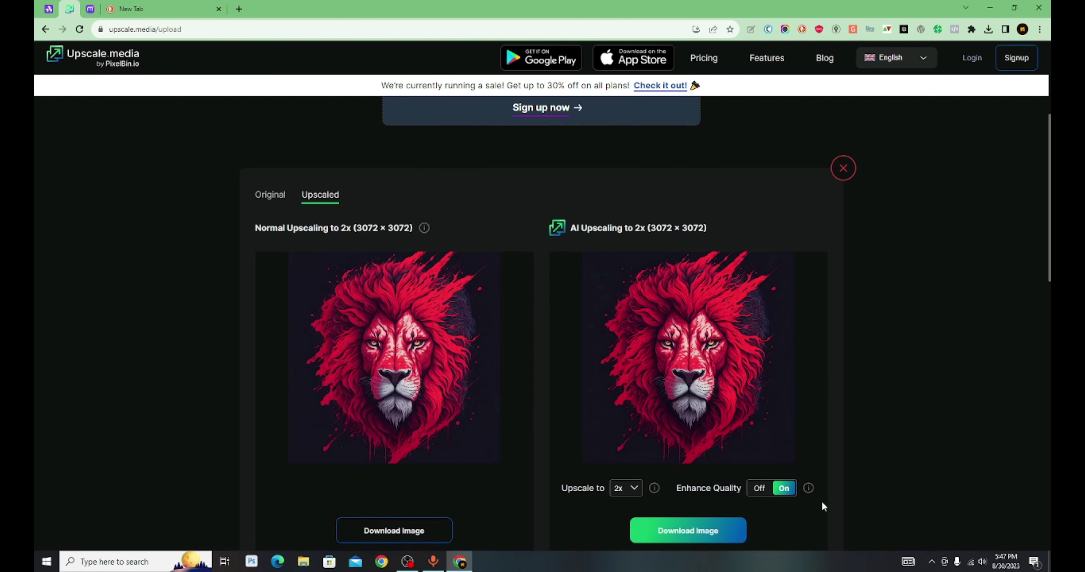
{"action": "left_click", "coordinate": [632, 492]}
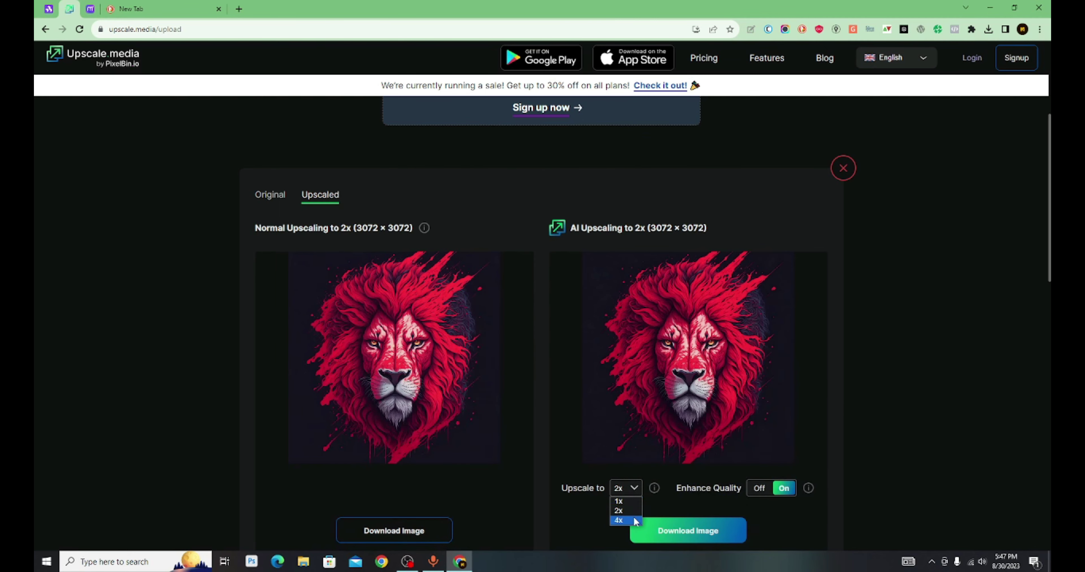
{"action": "left_click", "coordinate": [647, 503]}
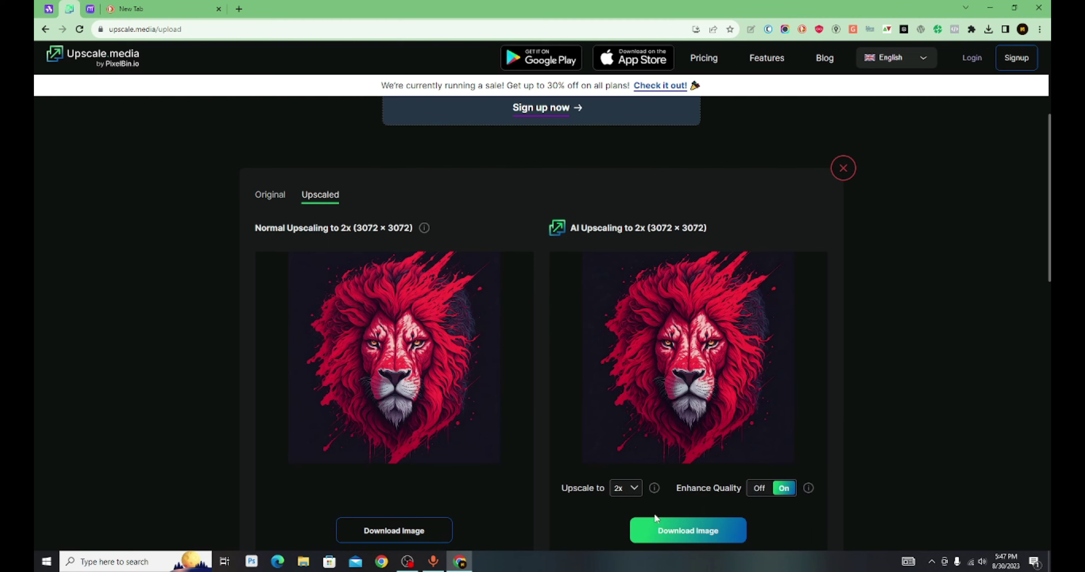
{"action": "scroll", "coordinate": [562, 258], "scroll_direction": "down", "scroll_amount": 3}
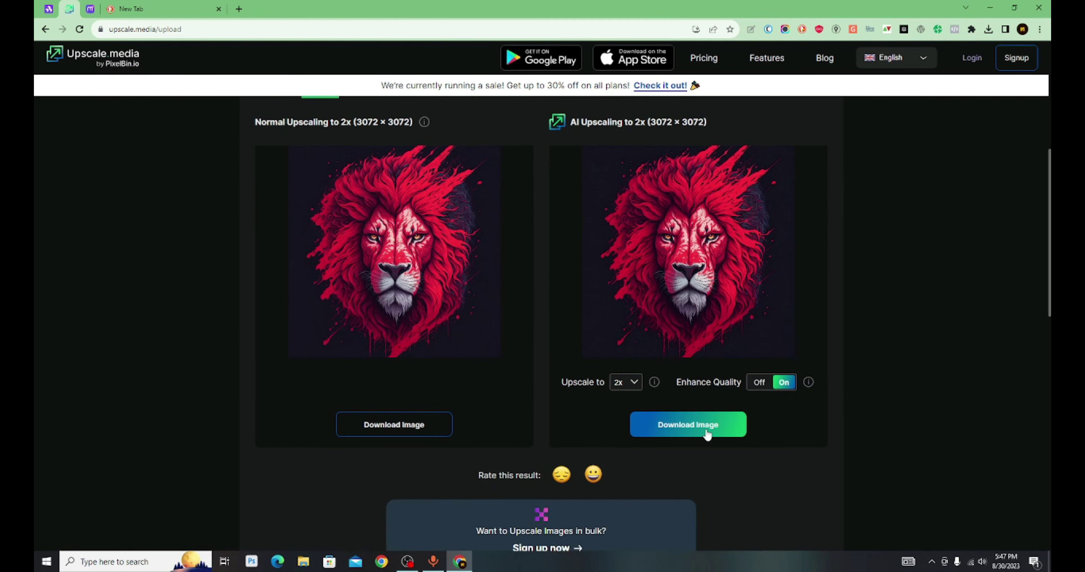
{"action": "left_click", "coordinate": [705, 434]}
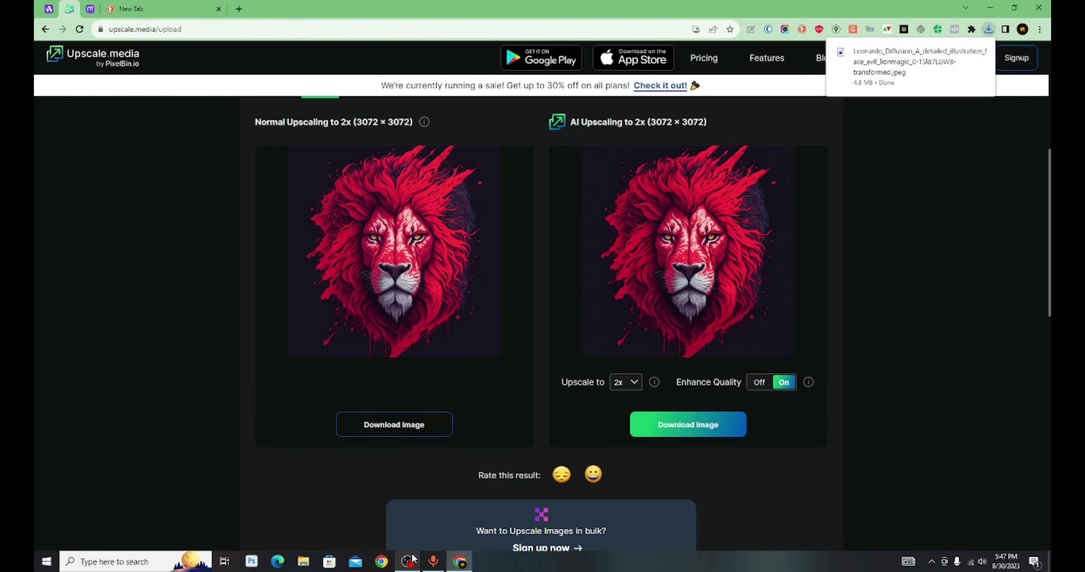
{"action": "left_click", "coordinate": [303, 562]}
{"action": "left_click", "coordinate": [78, 87]}
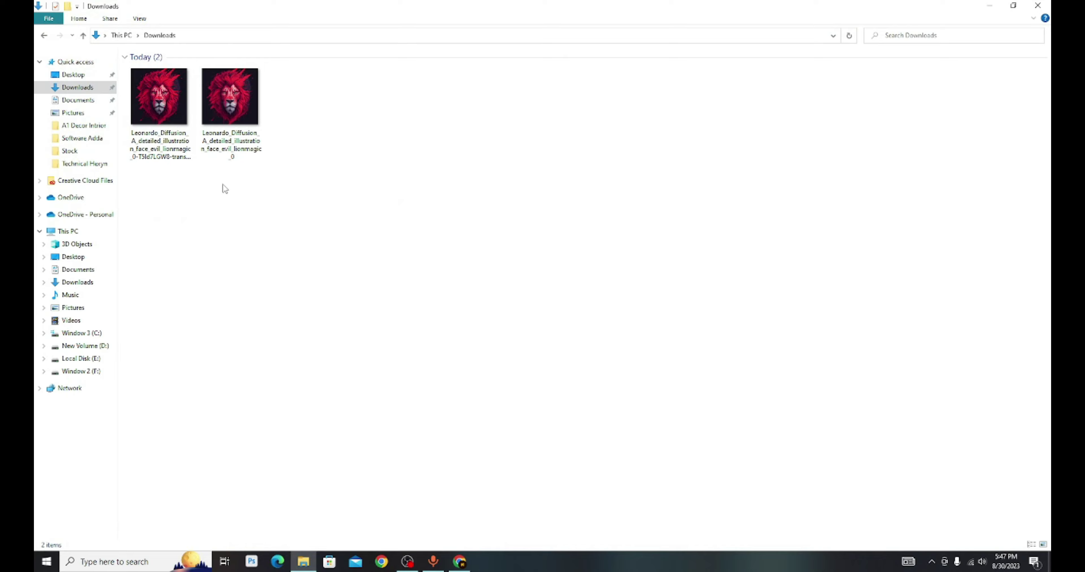
Step: Open the lion images in Photos and compare the original and upscaled versions
{"action": "key", "text": "Tab"}
{"action": "key", "text": "Right"}
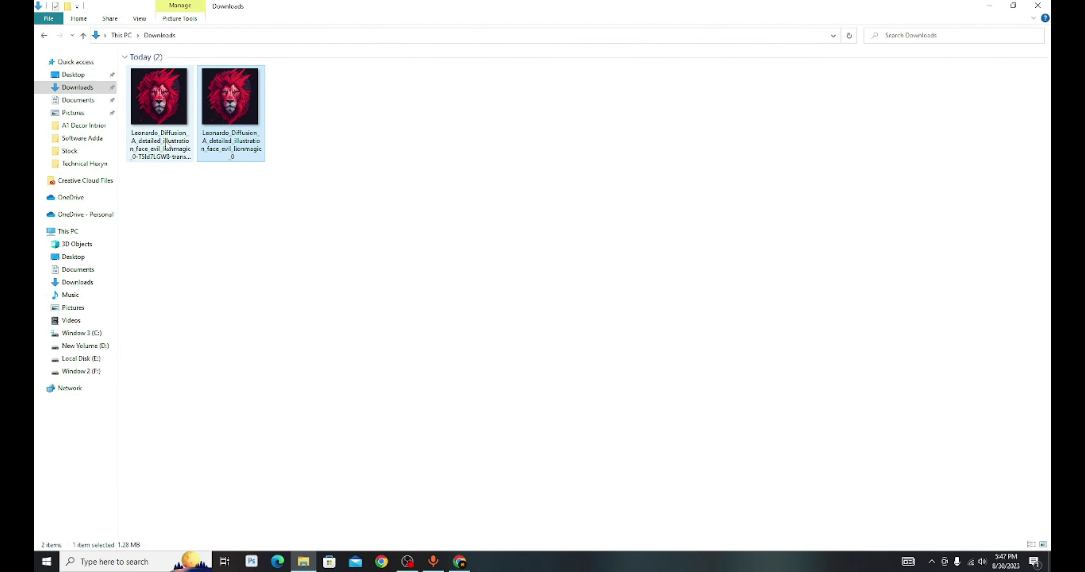
{"action": "double_click", "coordinate": [216, 101]}
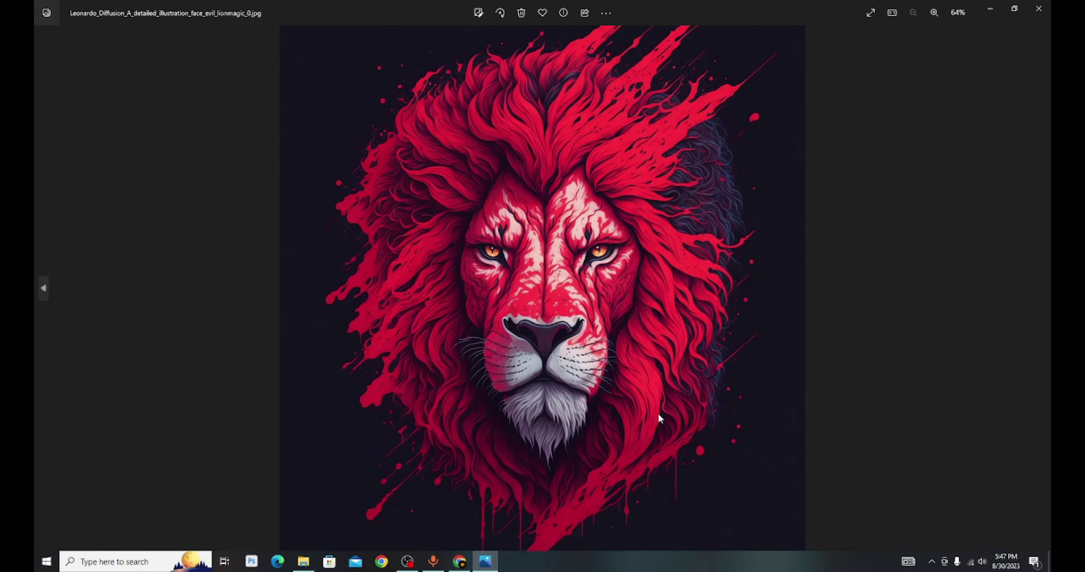
{"action": "left_click", "coordinate": [1038, 8]}
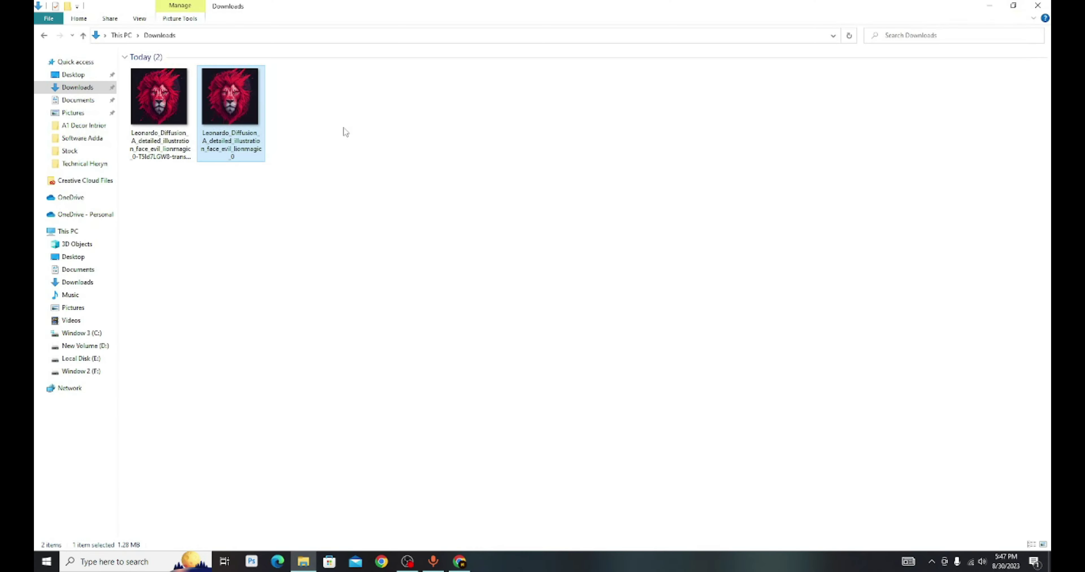
{"action": "double_click", "coordinate": [235, 126]}
{"action": "key", "text": "Left"}
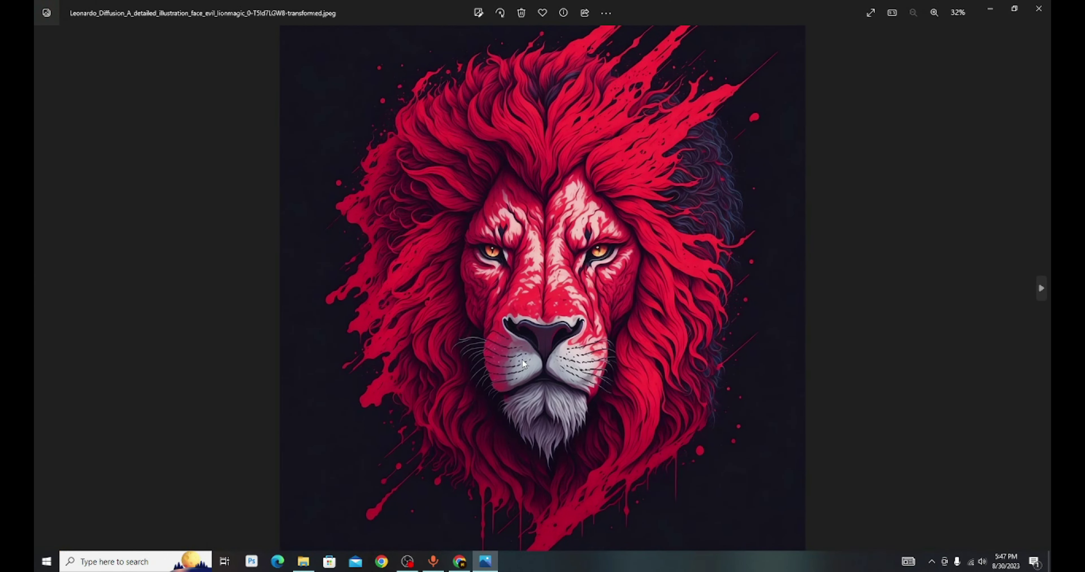
{"action": "key", "text": "Right"}
{"action": "key", "text": "Left"}
{"action": "key", "text": "Right"}
{"action": "key", "text": "Left"}
{"action": "scroll", "coordinate": [526, 291], "scroll_direction": "up", "scroll_amount": 3}
{"action": "scroll", "coordinate": [464, 228], "scroll_direction": "up", "scroll_amount": 1}
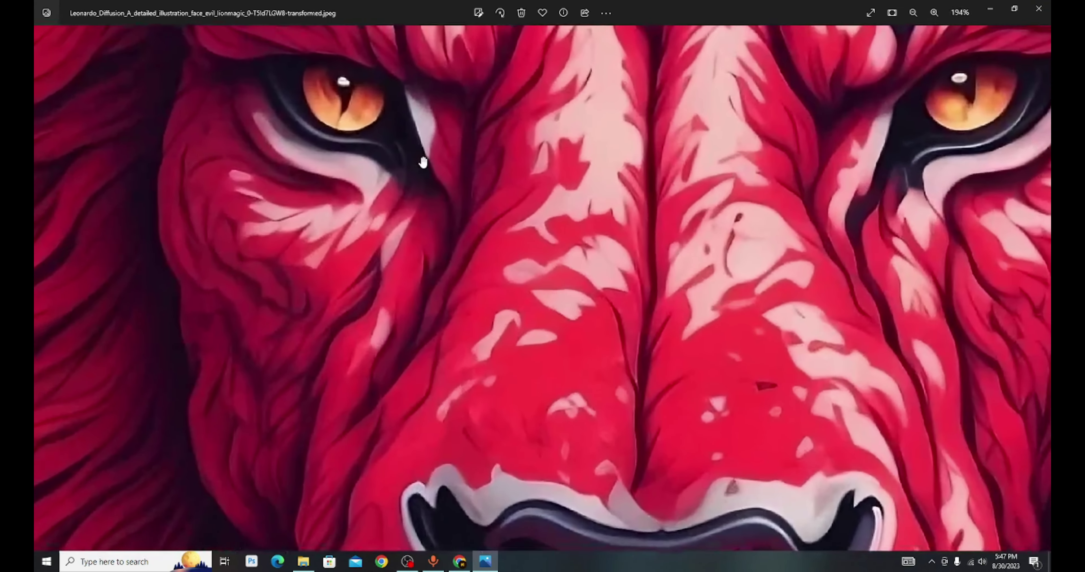
{"action": "scroll", "coordinate": [419, 168], "scroll_direction": "up", "scroll_amount": 1}
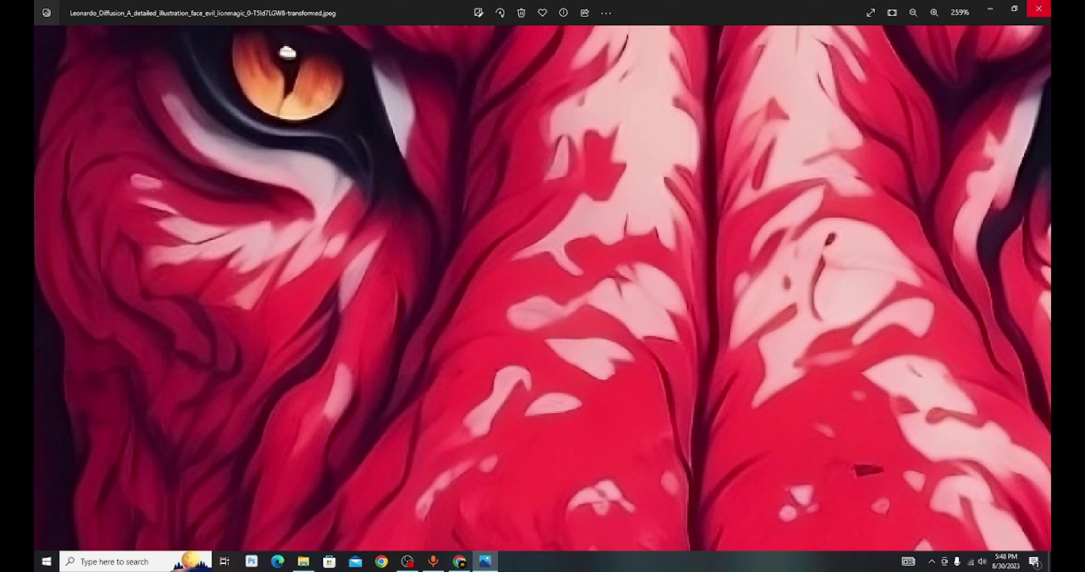
Step: Reopen the lion image, zoom to 672% on its eye, then close Photos
{"action": "left_click", "coordinate": [1038, 8]}
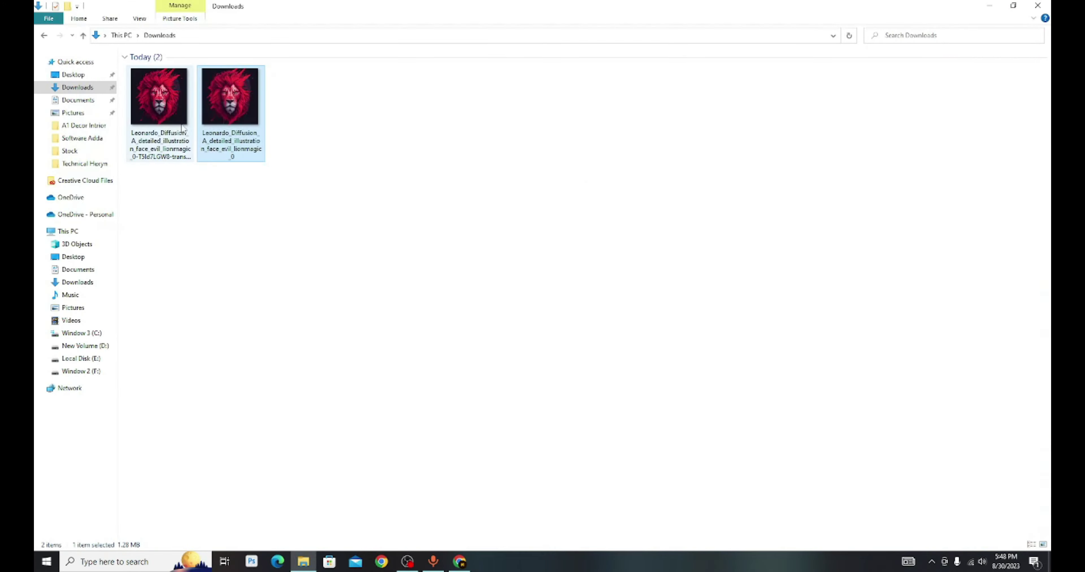
{"action": "double_click", "coordinate": [243, 102]}
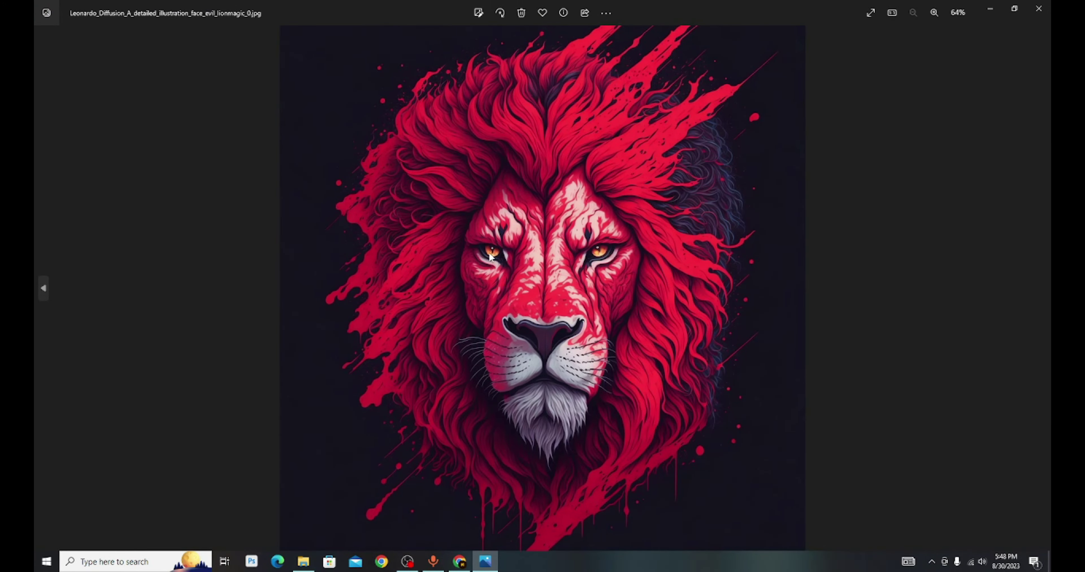
{"action": "scroll", "coordinate": [490, 258], "scroll_direction": "up", "scroll_amount": 2}
{"action": "scroll", "coordinate": [490, 258], "scroll_direction": "up", "scroll_amount": 3}
{"action": "scroll", "coordinate": [490, 258], "scroll_direction": "up", "scroll_amount": 3}
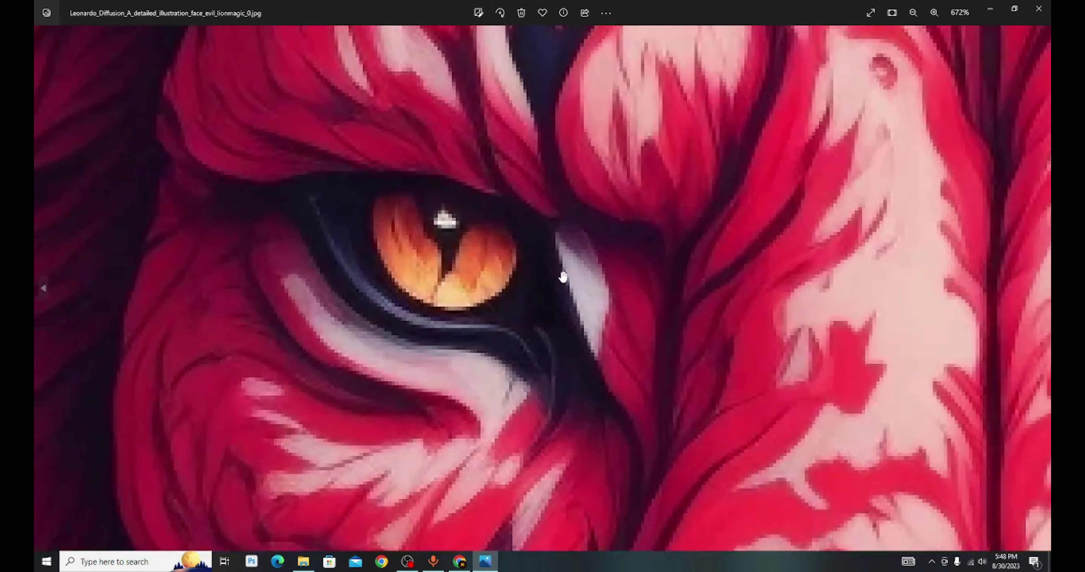
{"action": "left_click", "coordinate": [1038, 8]}
Step: Switch to the Media.io tab, check the account menu, and scroll to the Photo tools
{"action": "left_click", "coordinate": [452, 563]}
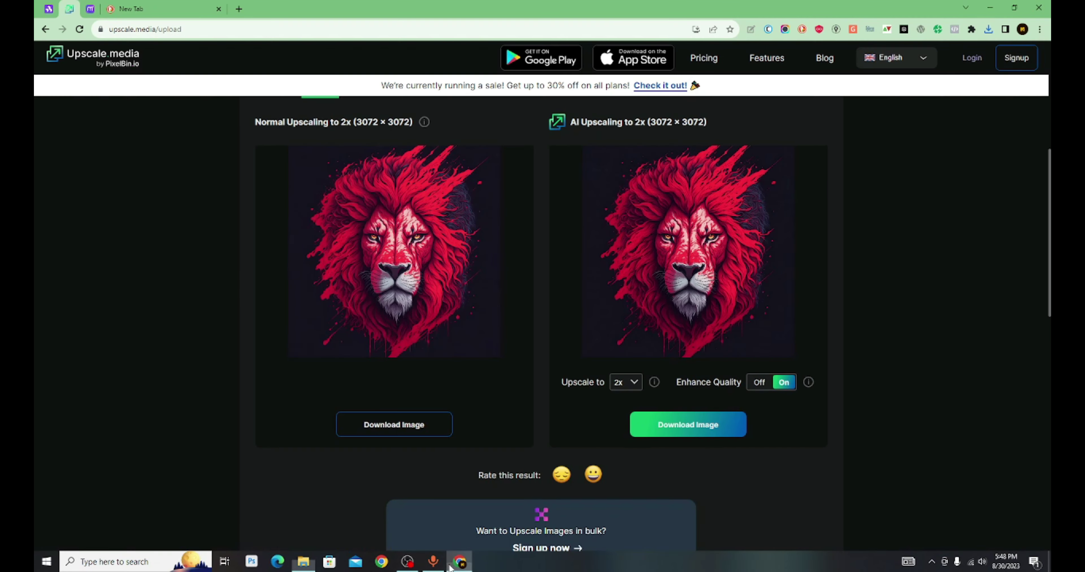
{"action": "left_click", "coordinate": [90, 8]}
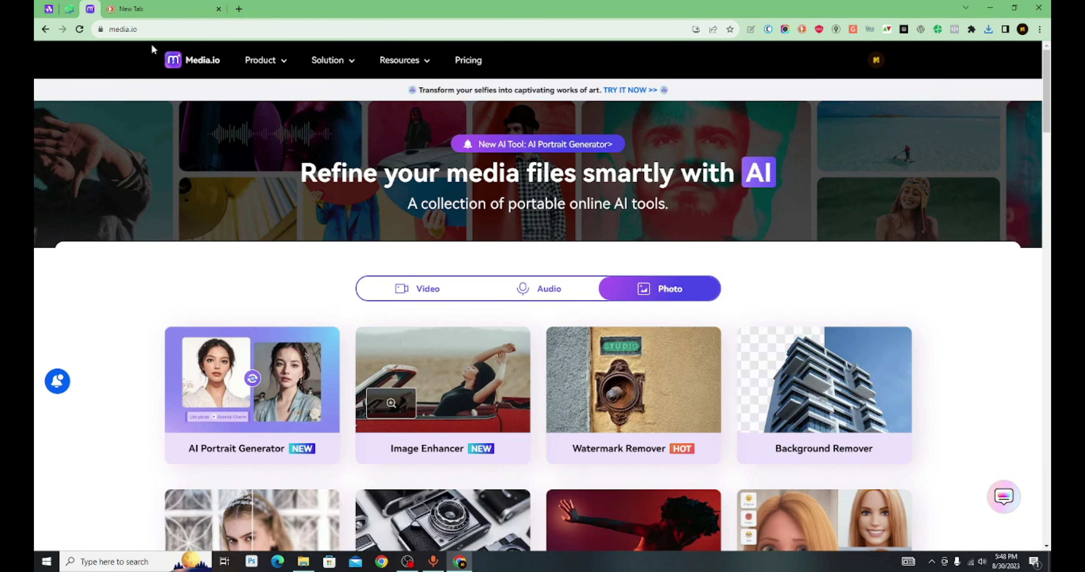
{"action": "left_click", "coordinate": [875, 63]}
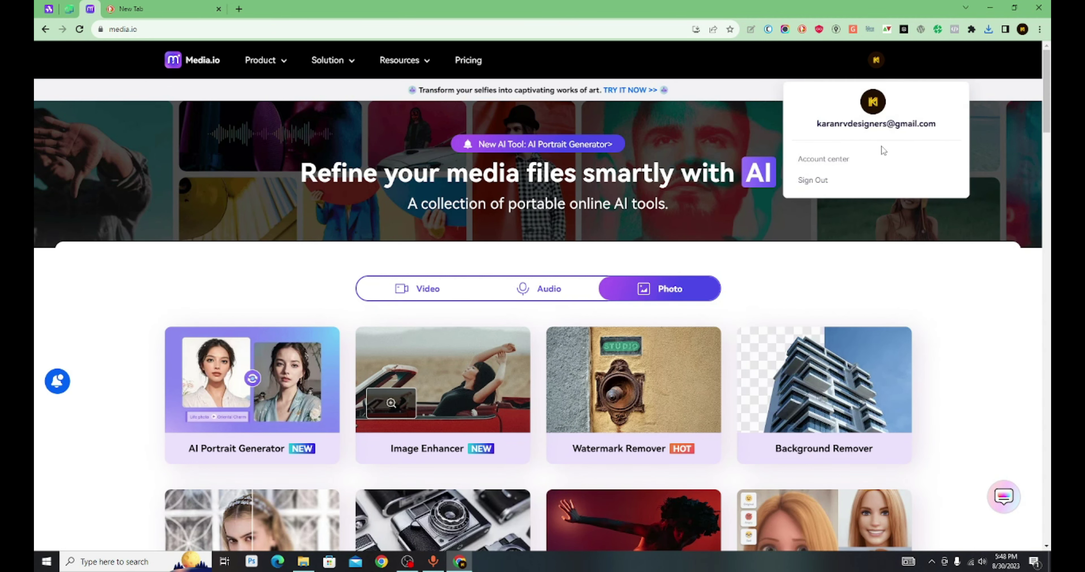
{"action": "left_click", "coordinate": [840, 180]}
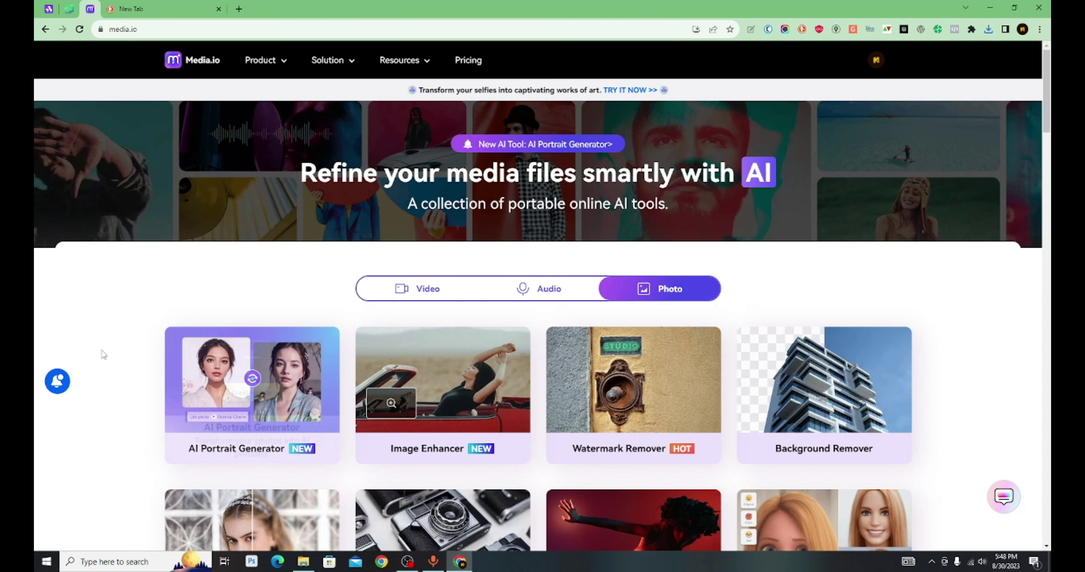
{"action": "scroll", "coordinate": [122, 332], "scroll_direction": "down", "scroll_amount": 2}
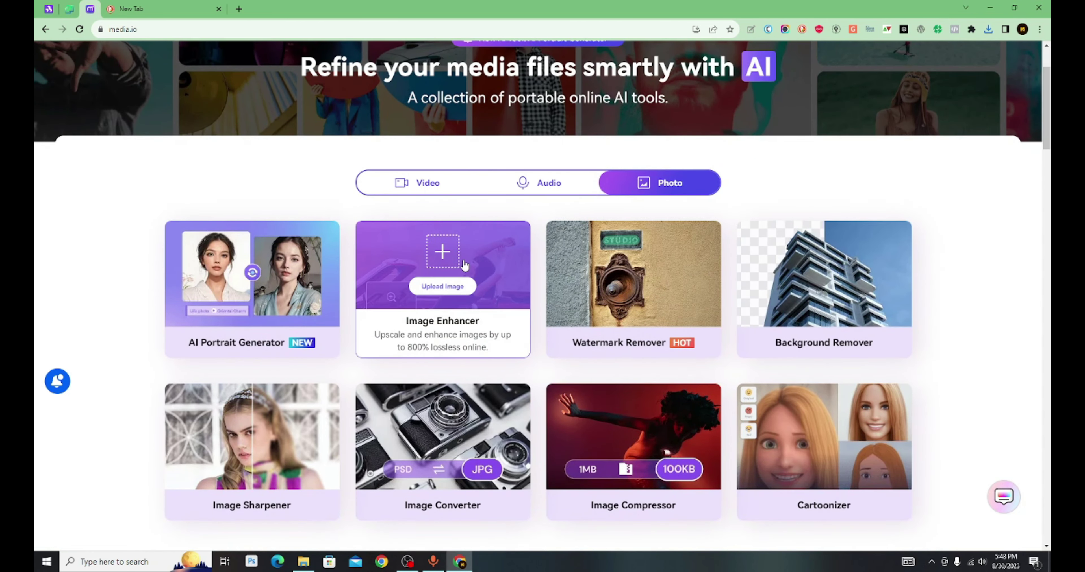
{"action": "mouse_move", "coordinate": [442, 390]}
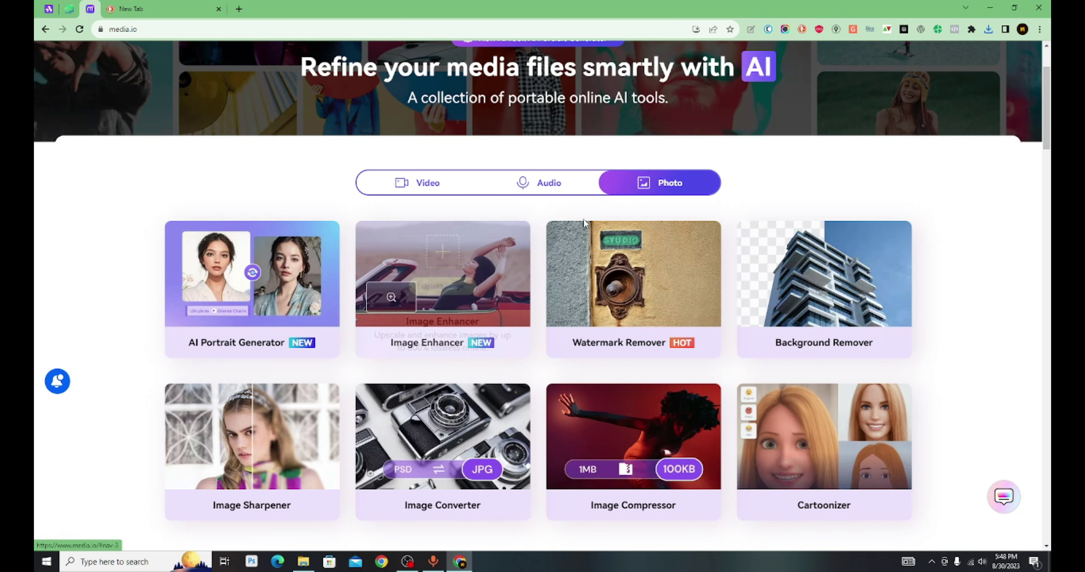
Step: Open the Image Enhancer card, browse the AI Image Upscaler page, and launch Upscale Image
{"action": "left_click", "coordinate": [453, 293]}
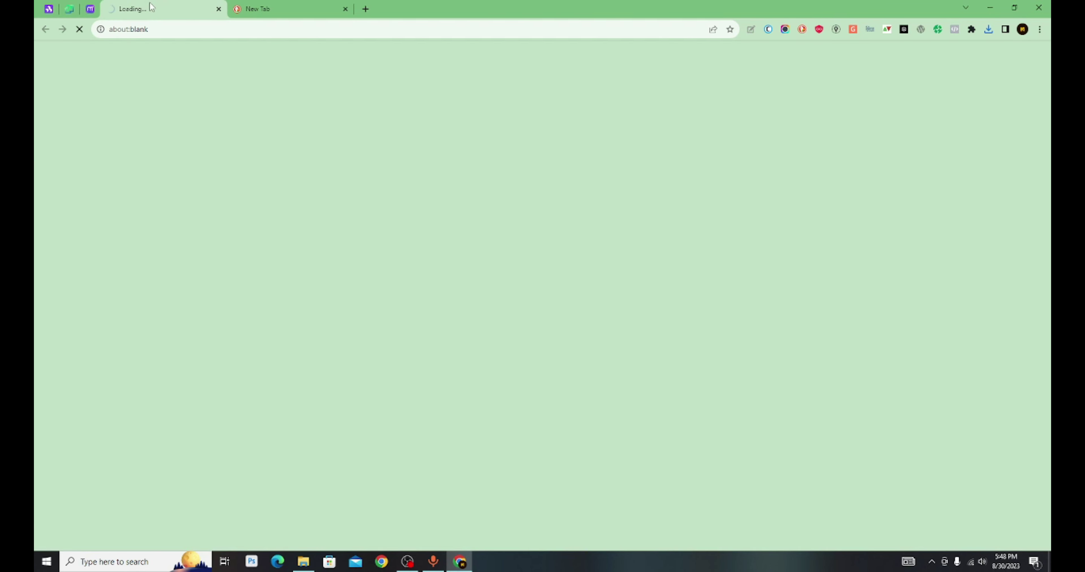
{"action": "scroll", "coordinate": [548, 266], "scroll_direction": "down", "scroll_amount": 5}
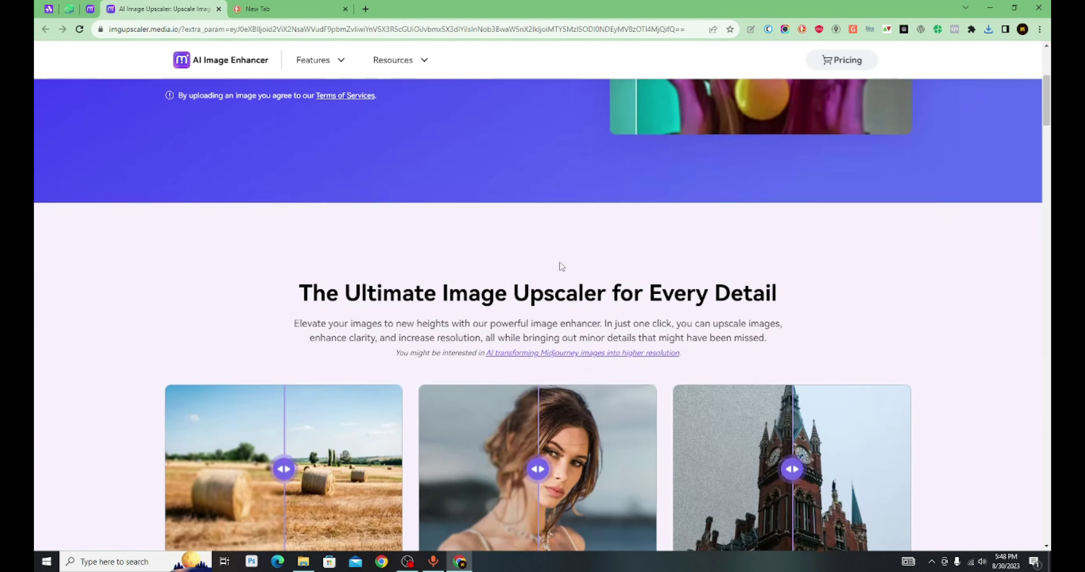
{"action": "scroll", "coordinate": [561, 266], "scroll_direction": "up", "scroll_amount": 5}
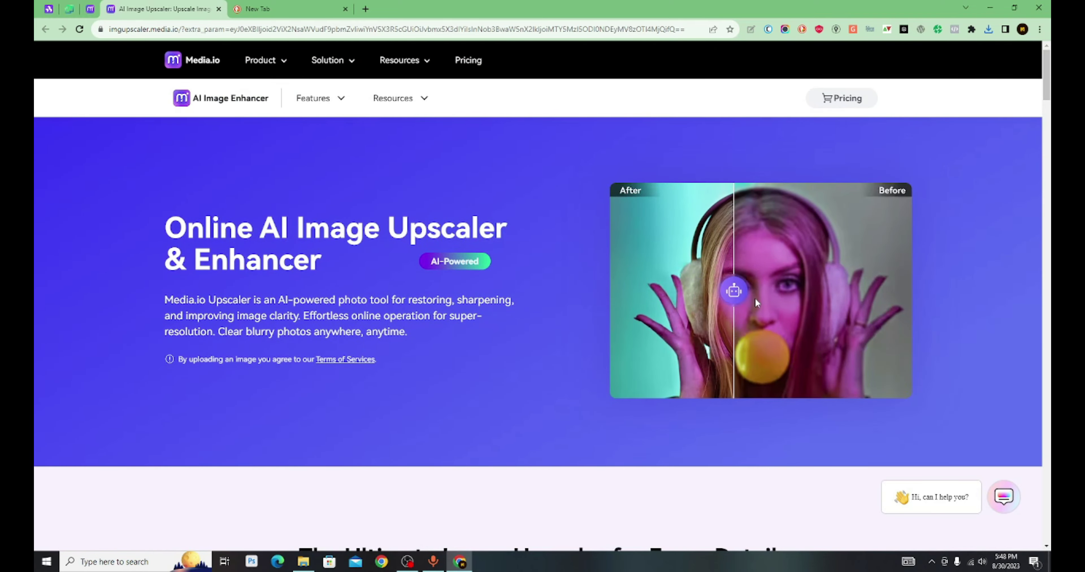
{"action": "scroll", "coordinate": [346, 283], "scroll_direction": "down", "scroll_amount": 5}
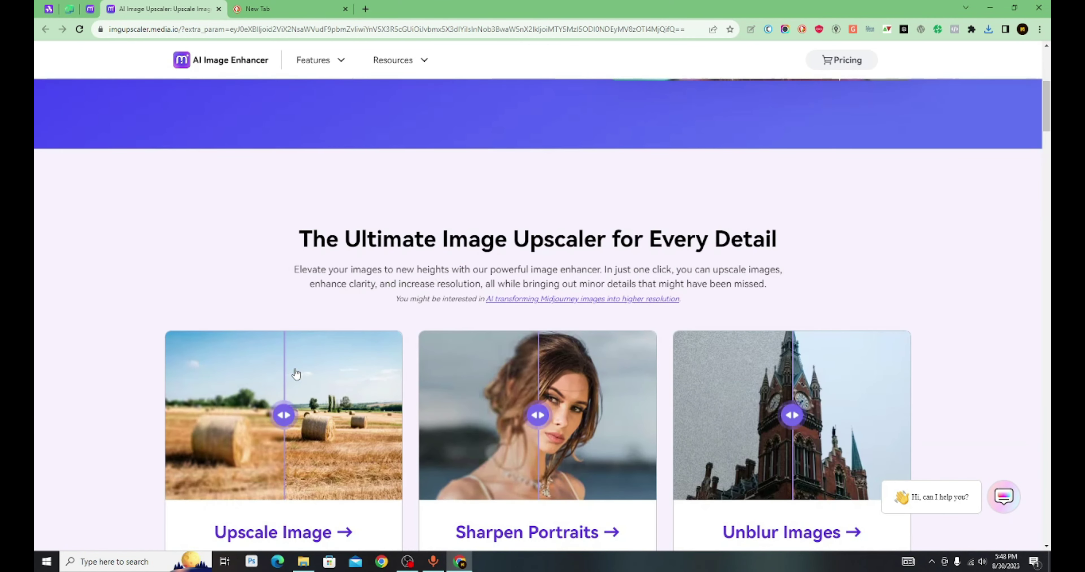
{"action": "scroll", "coordinate": [296, 373], "scroll_direction": "down", "scroll_amount": 5}
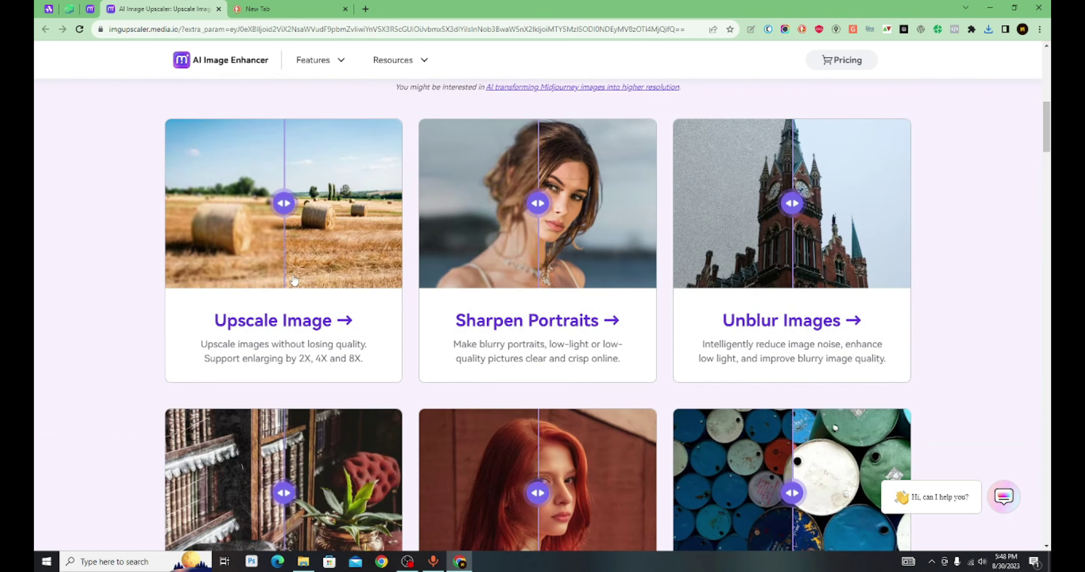
{"action": "left_click", "coordinate": [294, 322]}
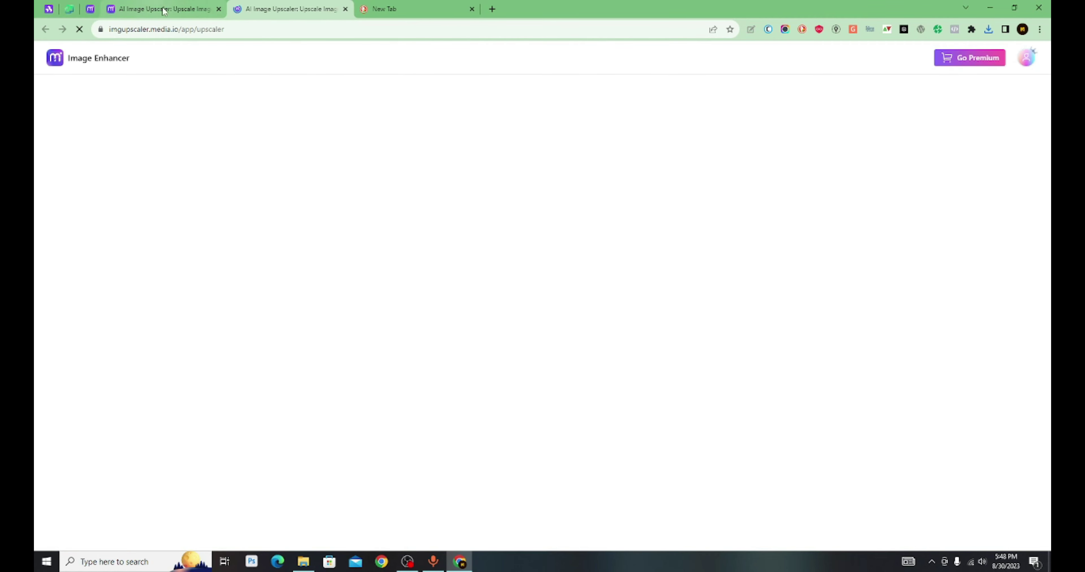
Step: View the account credits and select the upscaled lion image in Downloads for upload
{"action": "left_click", "coordinate": [1029, 62]}
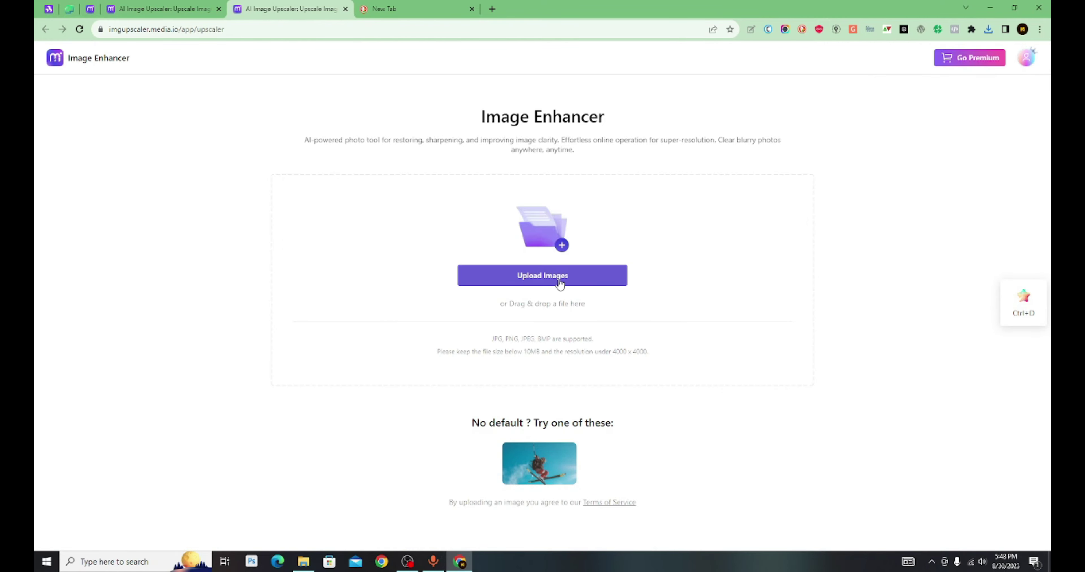
{"action": "left_click", "coordinate": [170, 126]}
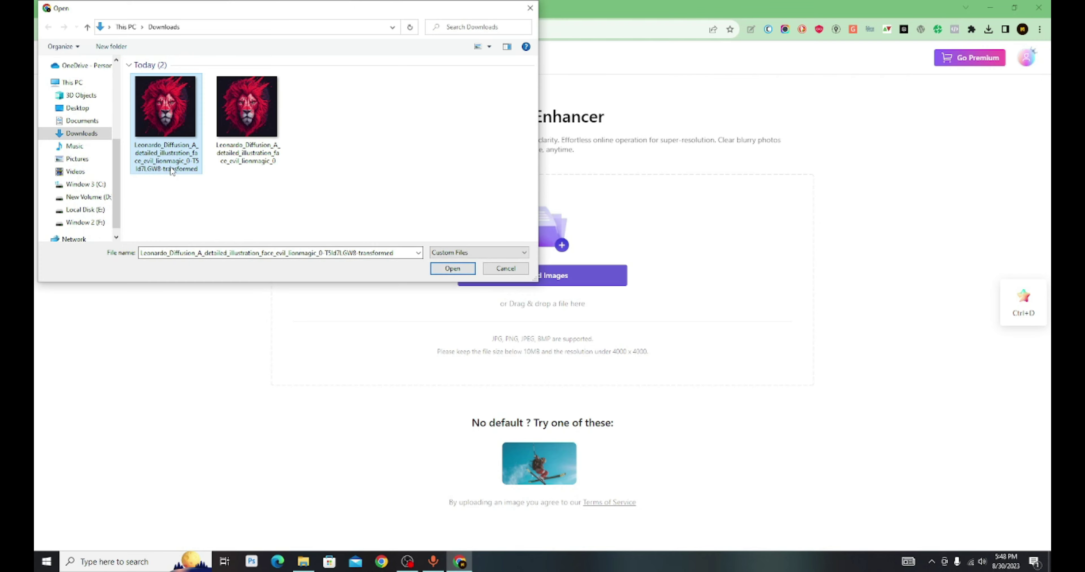
Step: Confirm the 3072×3072 lion file so it uploads and upscales 2X to 6144×6144
{"action": "left_click", "coordinate": [436, 269]}
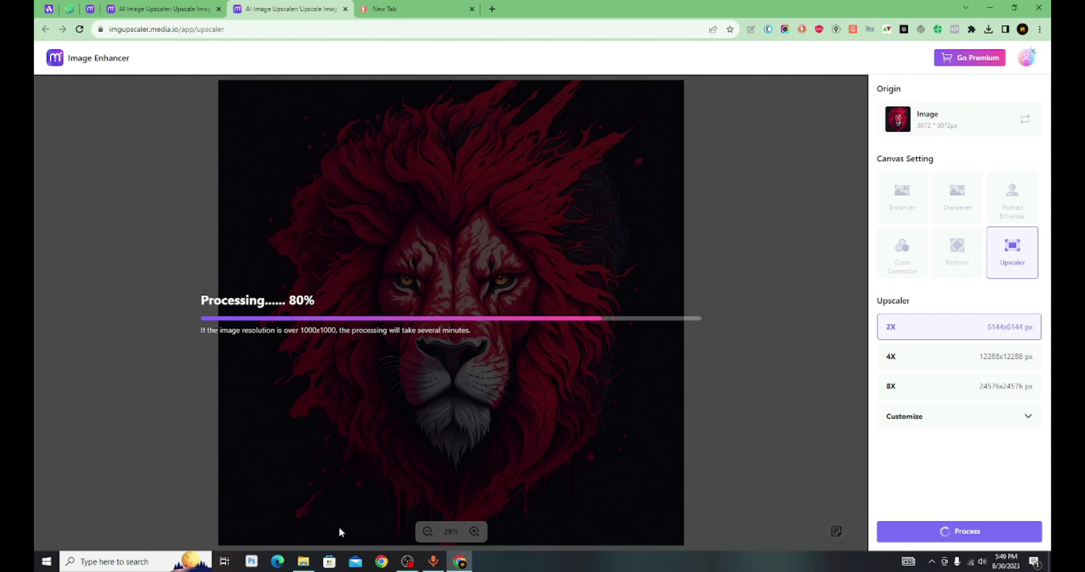
Step: Open the Upscale.media lion in Paint and confirm it measures 3072 × 3072 pixels
{"action": "left_click", "coordinate": [303, 562]}
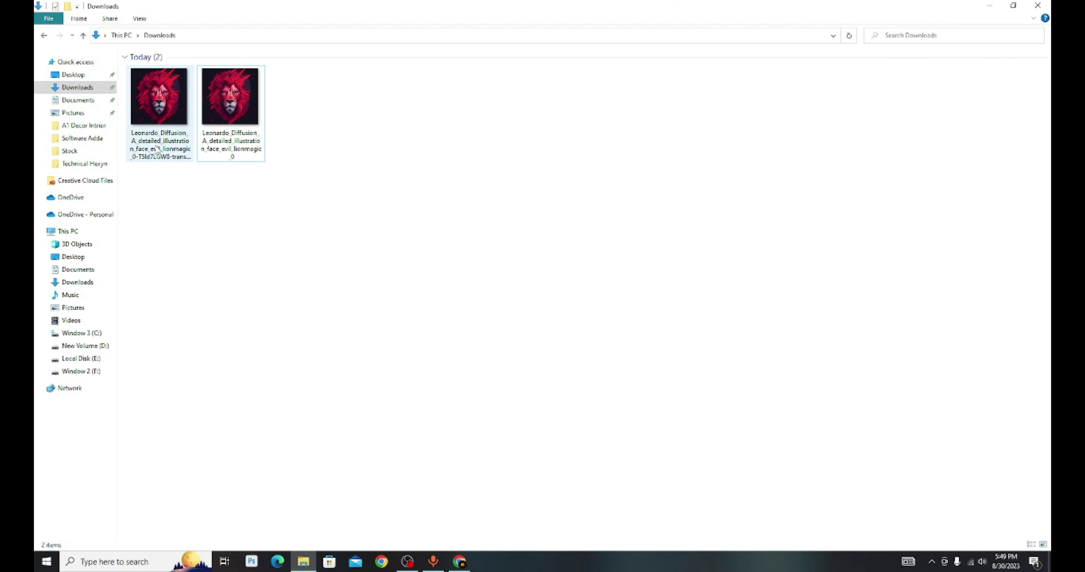
{"action": "double_click", "coordinate": [158, 120]}
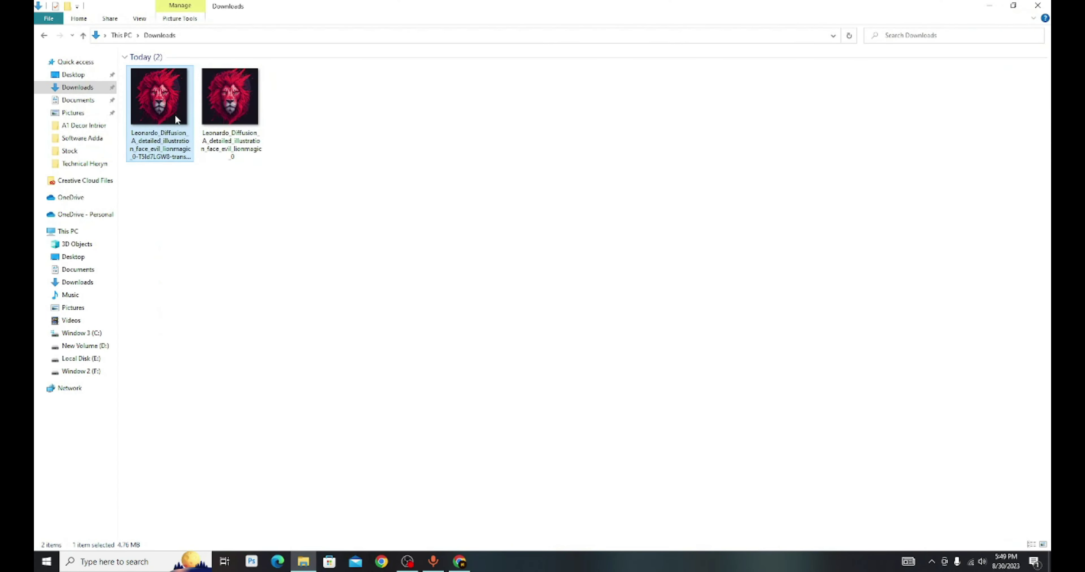
{"action": "right_click", "coordinate": [175, 115]}
{"action": "left_click", "coordinate": [250, 192]}
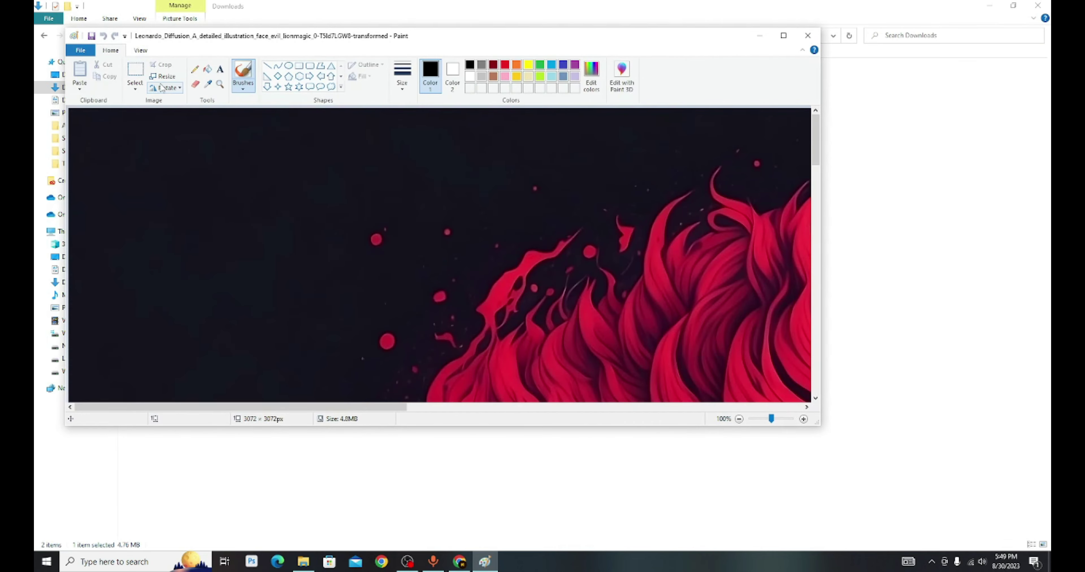
{"action": "left_click", "coordinate": [164, 76]}
{"action": "left_click", "coordinate": [183, 114]}
{"action": "double_click", "coordinate": [191, 133]}
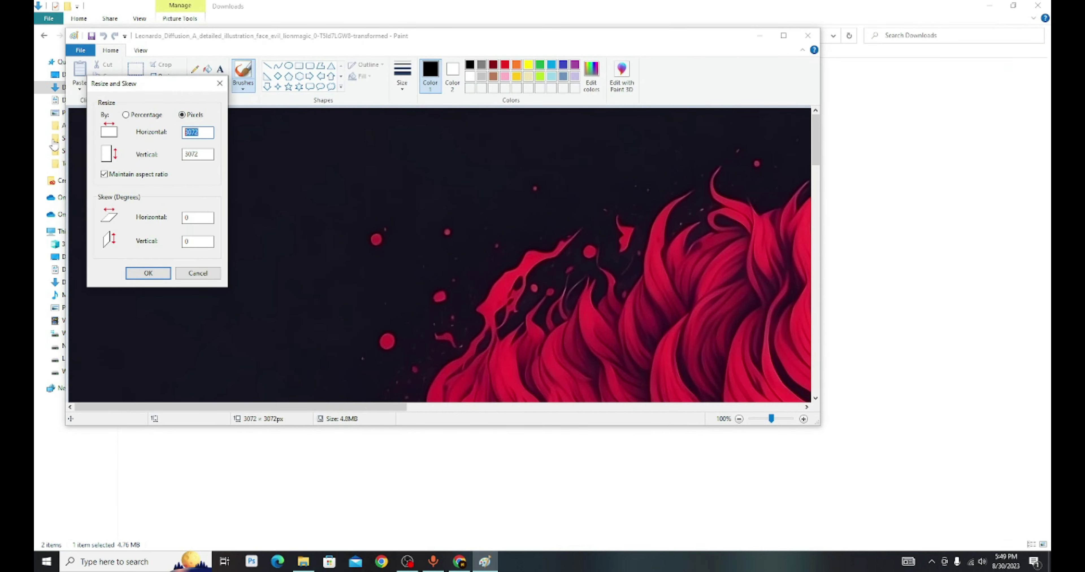
{"action": "left_click", "coordinate": [194, 273]}
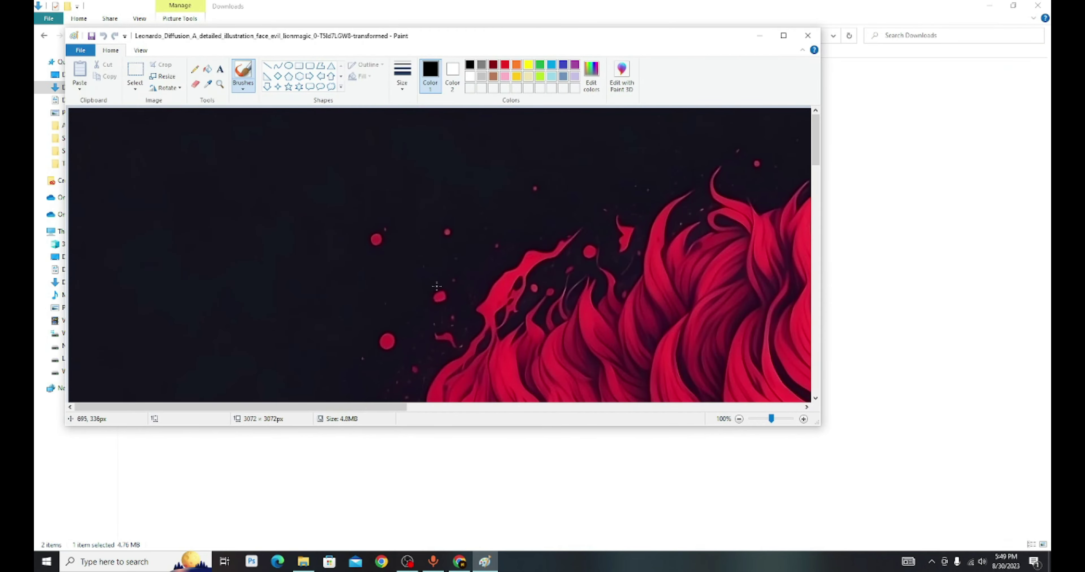
Step: Zoom around the lion image in Paint, then close it unchanged
{"action": "scroll", "coordinate": [443, 291], "scroll_direction": "down", "scroll_amount": 3}
{"action": "scroll", "coordinate": [272, 295], "scroll_direction": "up", "scroll_amount": 3}
{"action": "scroll", "coordinate": [366, 297], "scroll_direction": "down", "scroll_amount": 3}
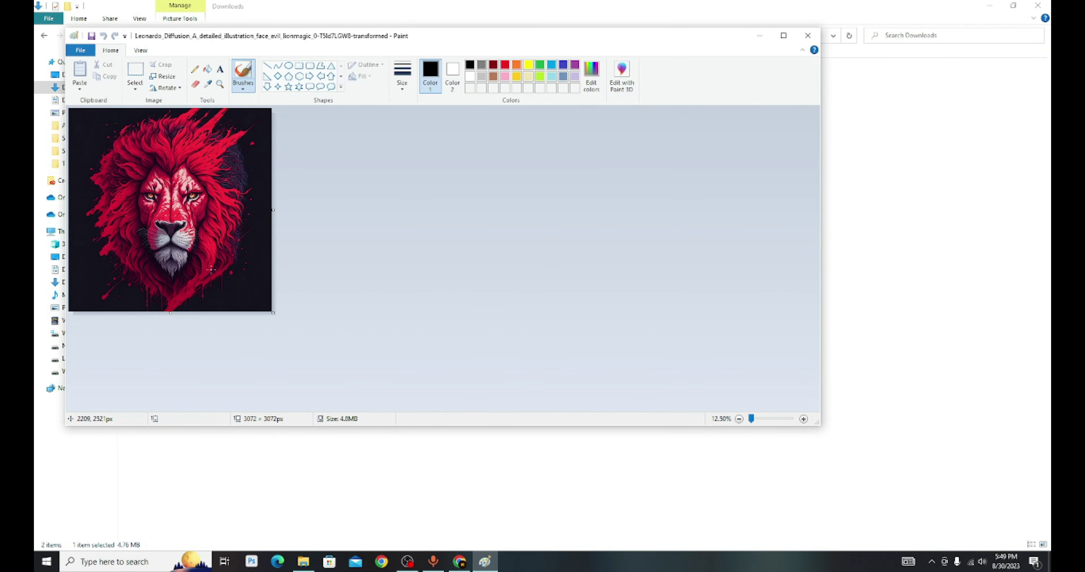
{"action": "scroll", "coordinate": [458, 290], "scroll_direction": "up", "scroll_amount": 2}
{"action": "scroll", "coordinate": [458, 289], "scroll_direction": "down", "scroll_amount": 5}
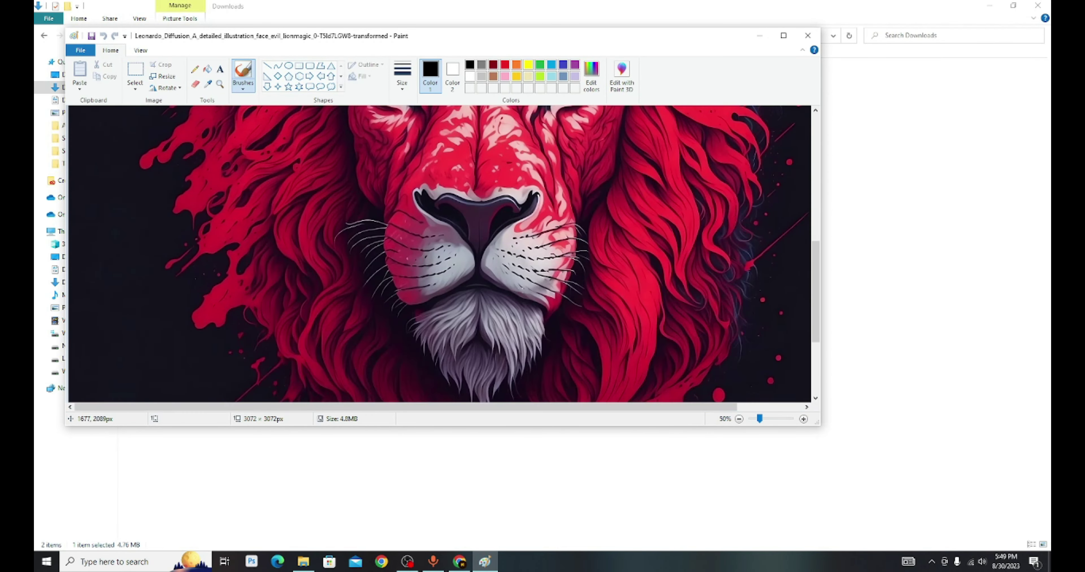
{"action": "scroll", "coordinate": [458, 289], "scroll_direction": "down", "scroll_amount": 5}
{"action": "scroll", "coordinate": [459, 290], "scroll_direction": "up", "scroll_amount": 5}
{"action": "left_click", "coordinate": [807, 36]}
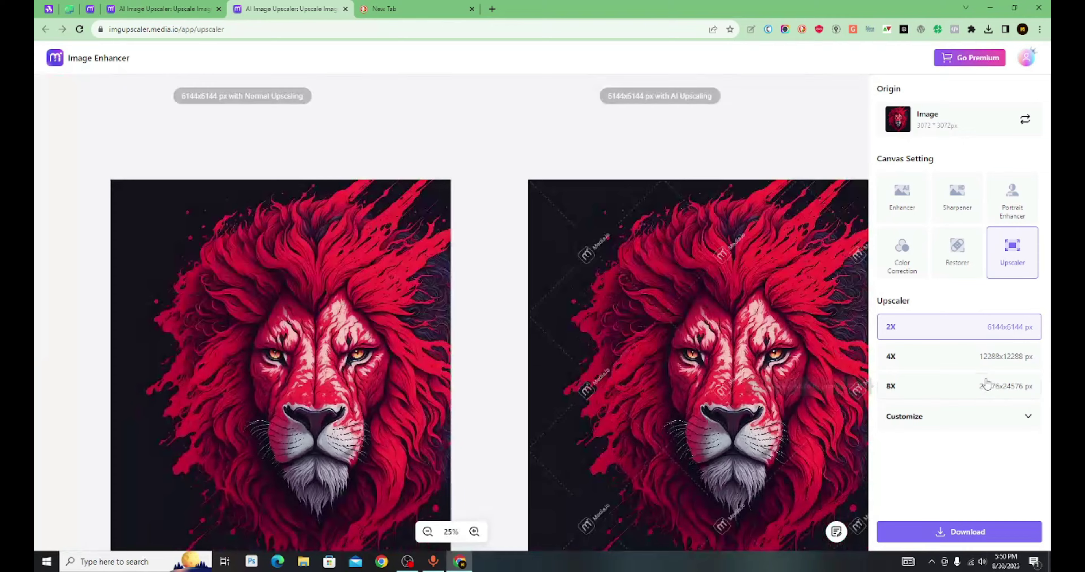
Step: Try 8X, dismiss the resolution warning, then expand the Customize scale slider at 2X
{"action": "left_click", "coordinate": [985, 384]}
{"action": "left_click", "coordinate": [659, 256]}
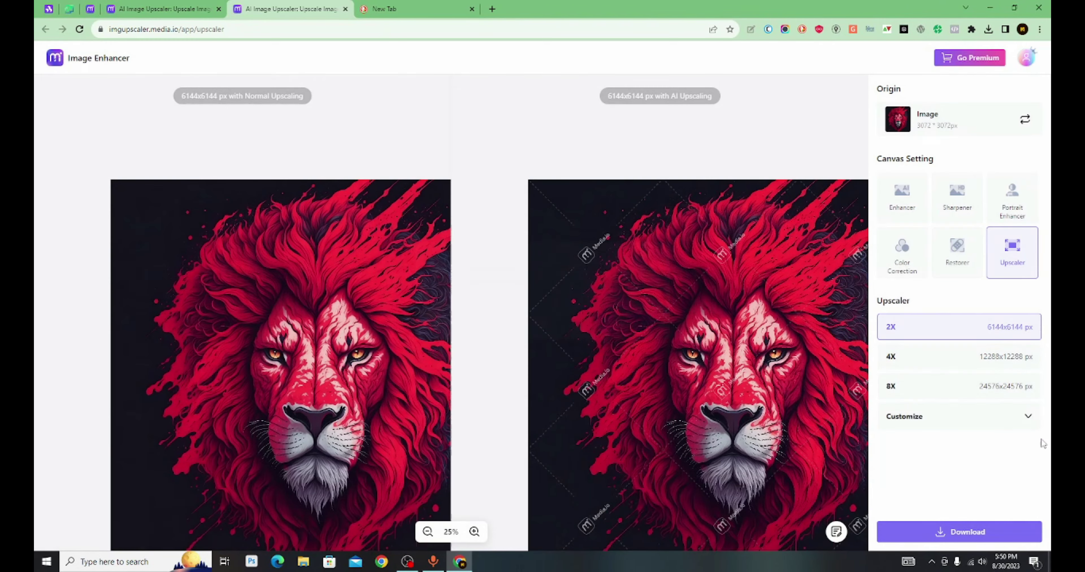
{"action": "scroll", "coordinate": [823, 438], "scroll_direction": "down", "scroll_amount": 1}
{"action": "scroll", "coordinate": [678, 524], "scroll_direction": "down", "scroll_amount": 2}
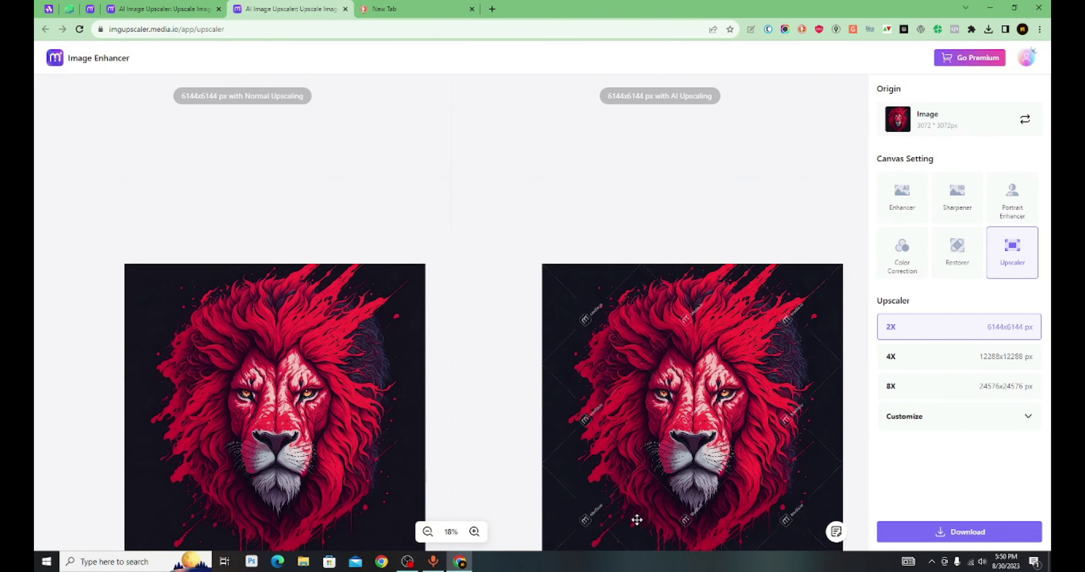
{"action": "scroll", "coordinate": [869, 478], "scroll_direction": "down", "scroll_amount": 1}
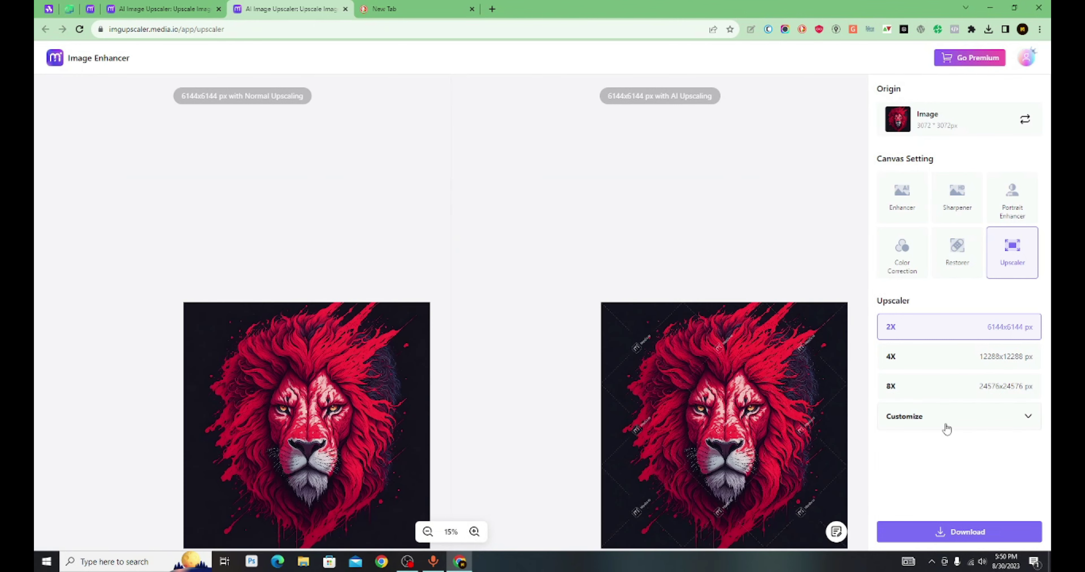
{"action": "left_click", "coordinate": [943, 426]}
{"action": "left_click", "coordinate": [1027, 418]}
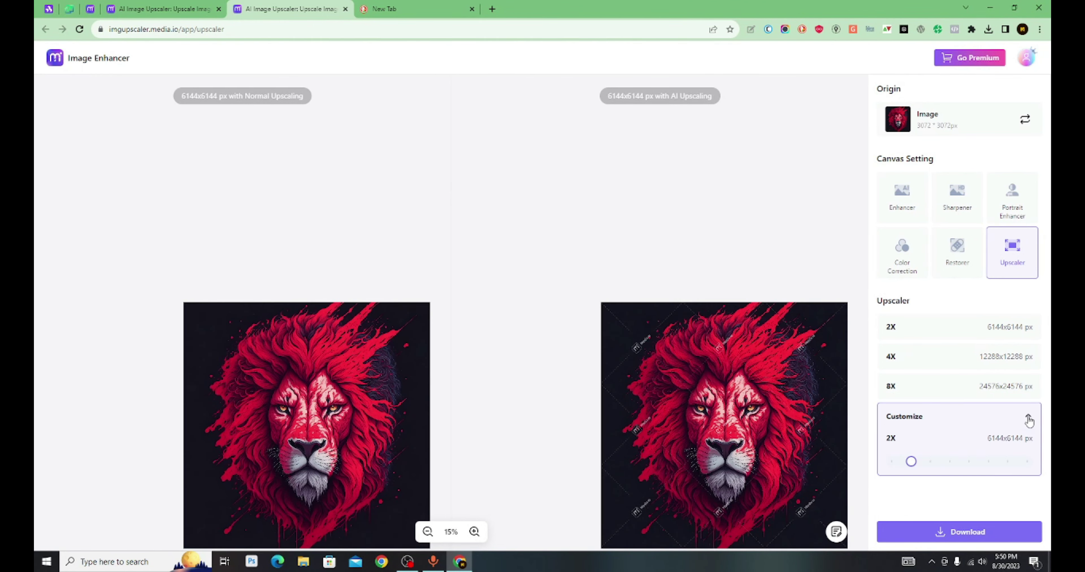
Step: Process the lion at a custom 7.5X scale (23040×23040 px) and download it without watermark
{"action": "left_click_drag", "start_coordinate": [904, 463], "coordinate": [1016, 465]}
{"action": "left_click", "coordinate": [980, 533]}
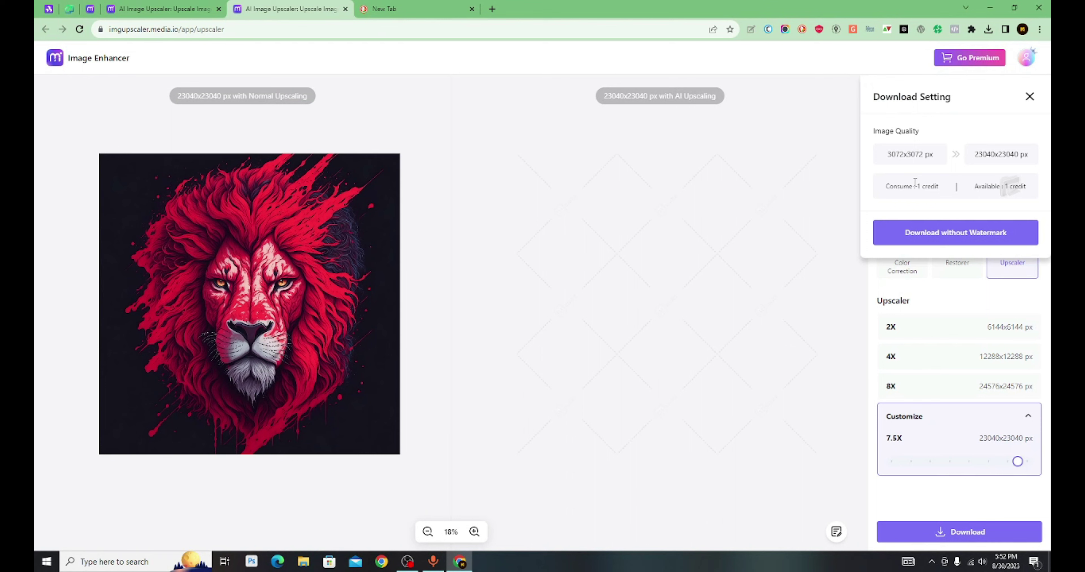
{"action": "left_click_drag", "start_coordinate": [914, 182], "coordinate": [908, 192]}
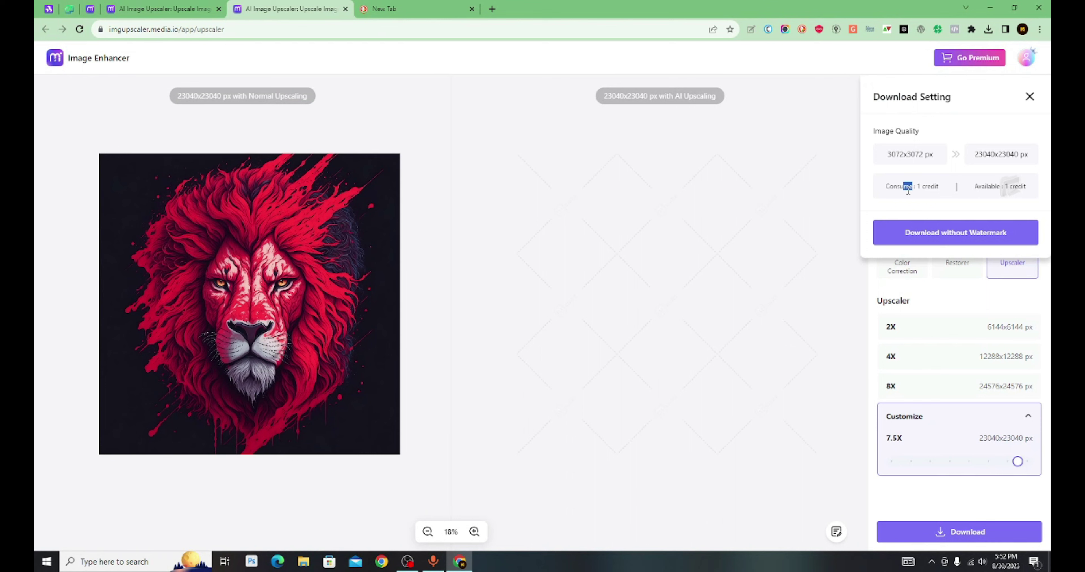
{"action": "left_click", "coordinate": [937, 188]}
{"action": "left_click_drag", "start_coordinate": [969, 182], "coordinate": [1021, 197]}
{"action": "left_click", "coordinate": [1011, 210]}
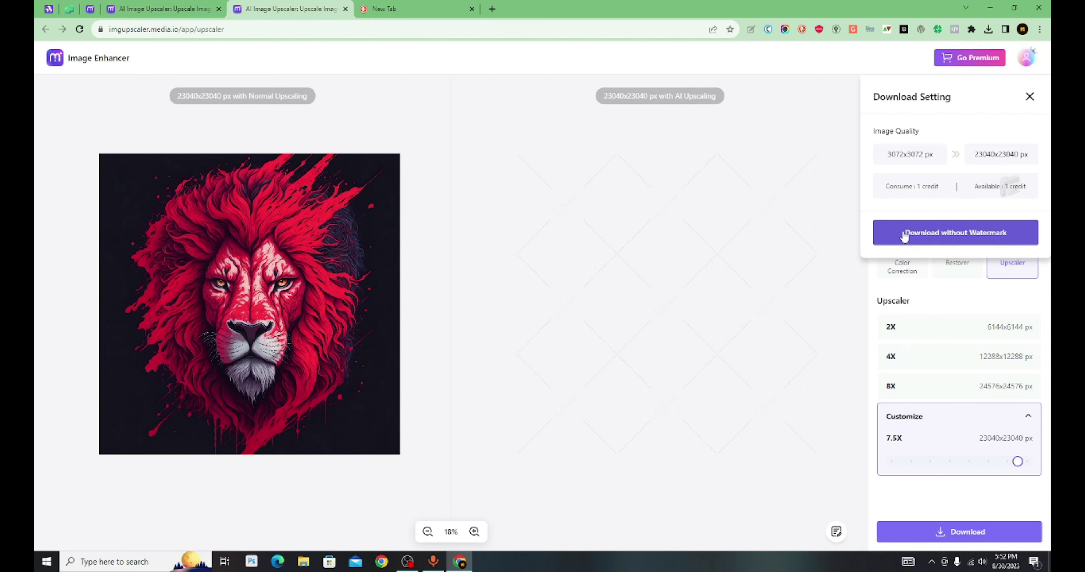
{"action": "left_click", "coordinate": [964, 235]}
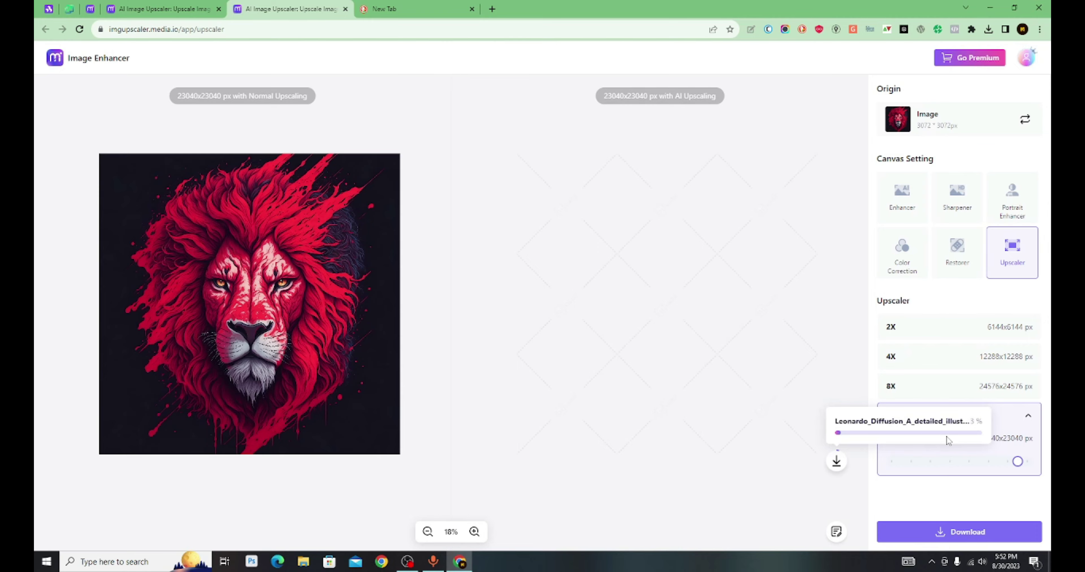
{"action": "left_click", "coordinate": [991, 9]}
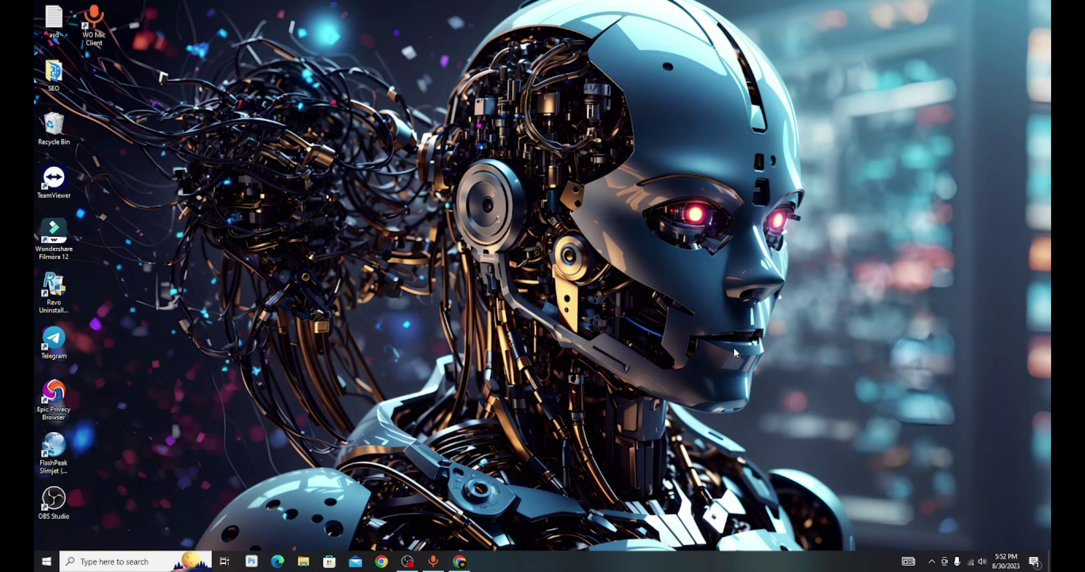
{"action": "left_click", "coordinate": [470, 562]}
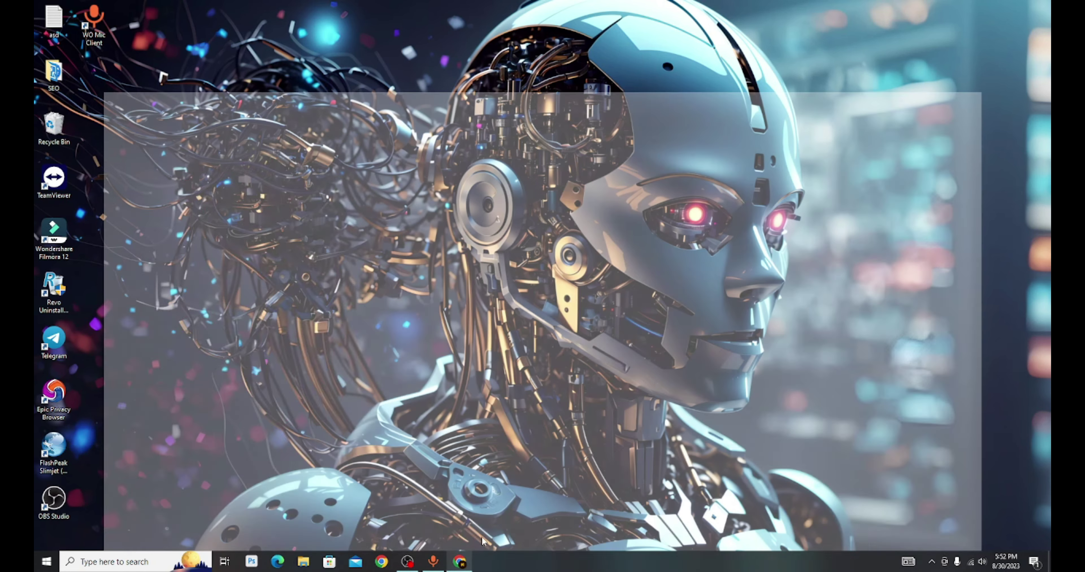